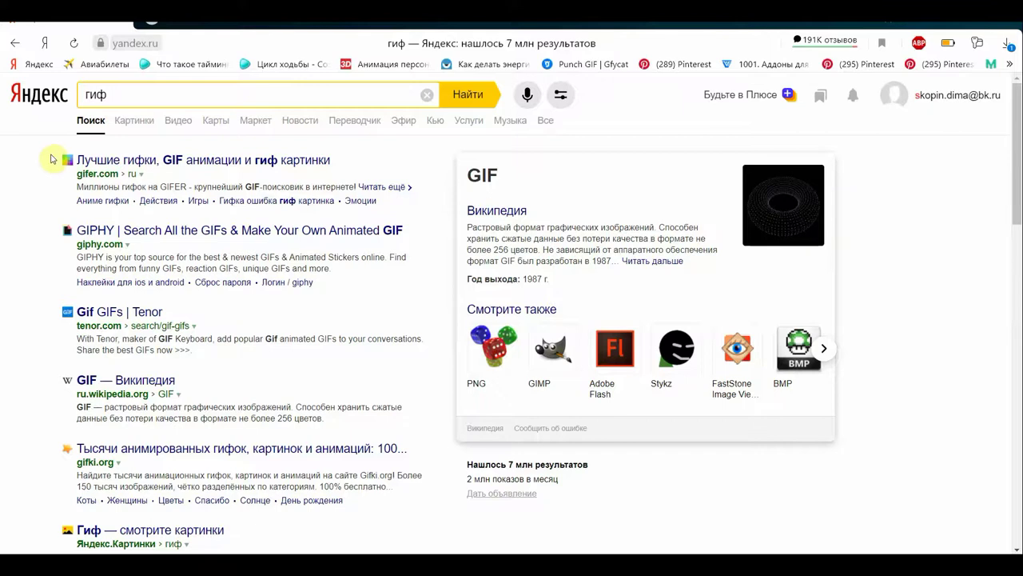
Step: Click into the search box on the 'гиф' results page to refine the query
left_click(111, 94)
Step: Extend the query to 'гиф анимация 3д драка' and run the search
type("а")
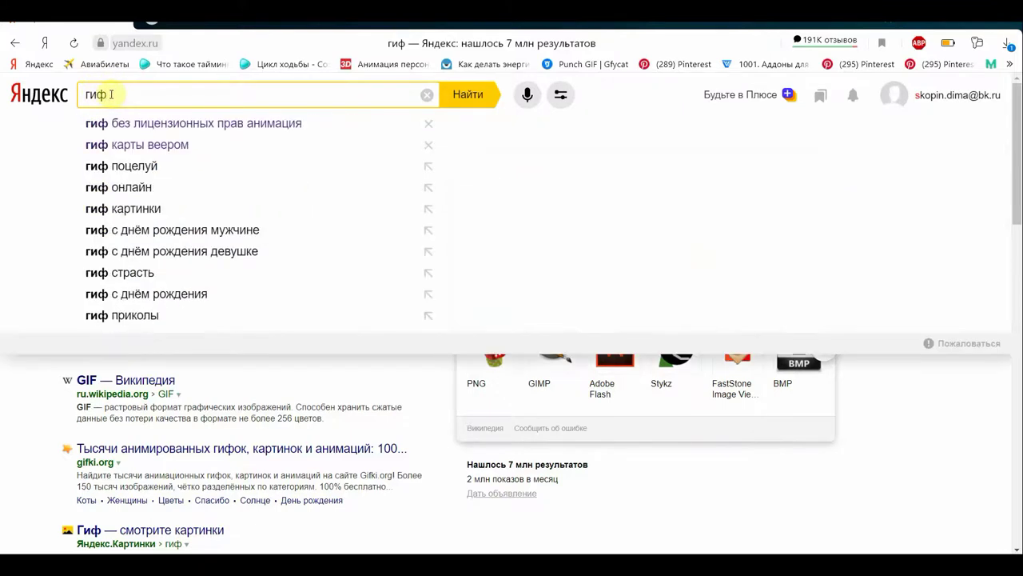
type("нимация ")
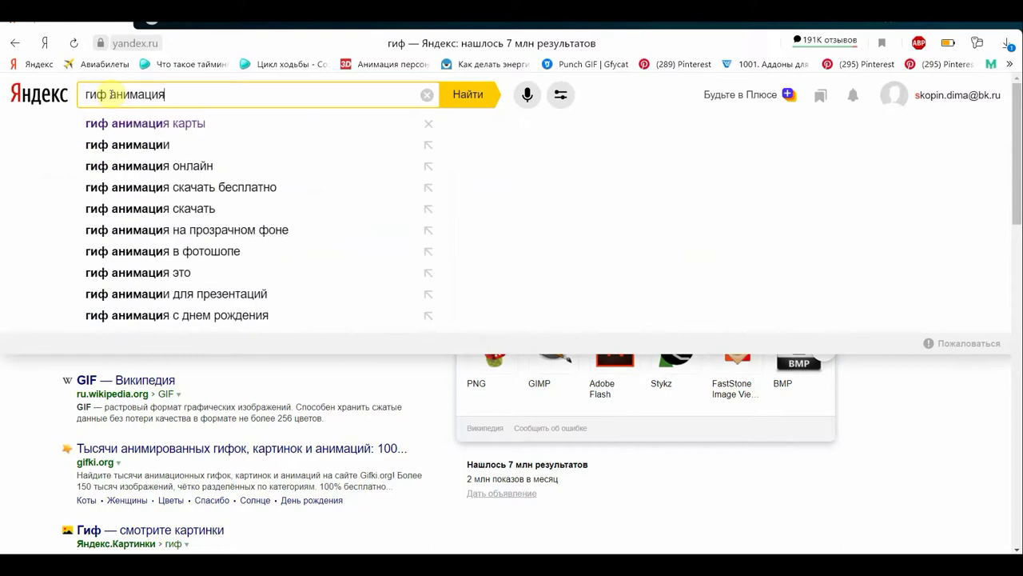
type("3д")
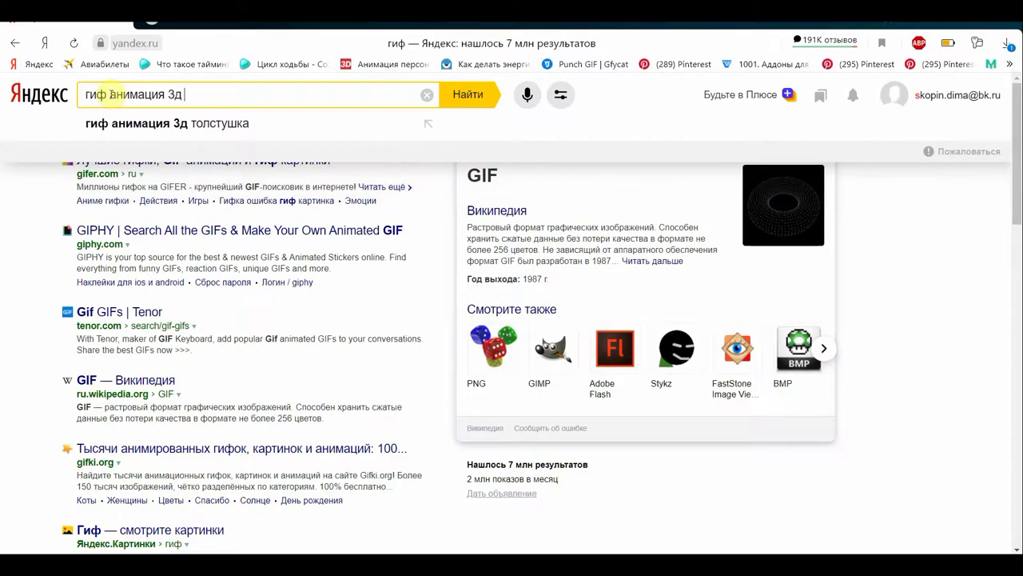
type(" драка")
key("Return")
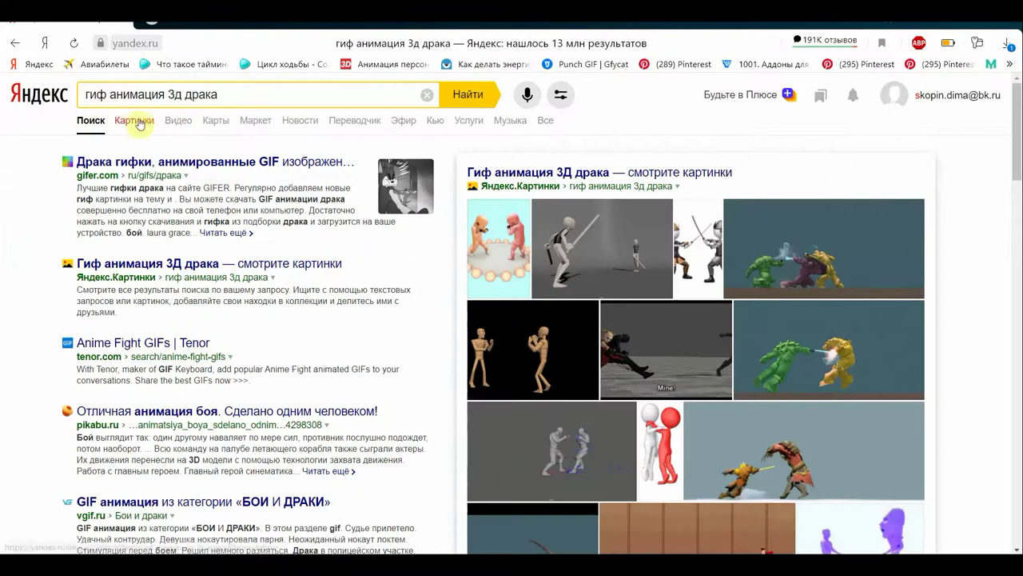
Step: Switch to image results and open the gifer.com stickman sword-fight GIF (1024×542) full size
left_click(134, 120)
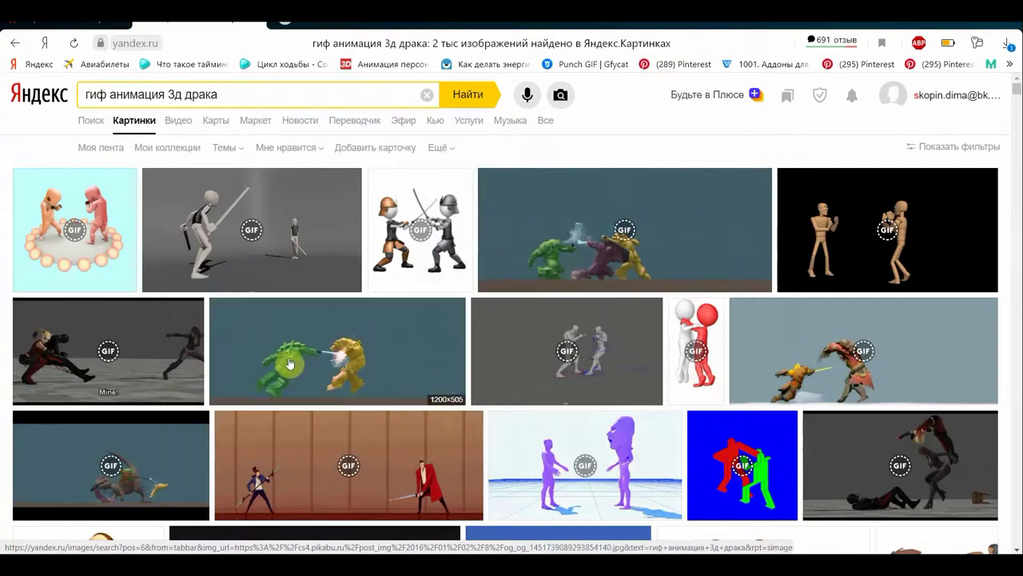
scroll(593, 419, "down", 2)
scroll(594, 418, "down", 1)
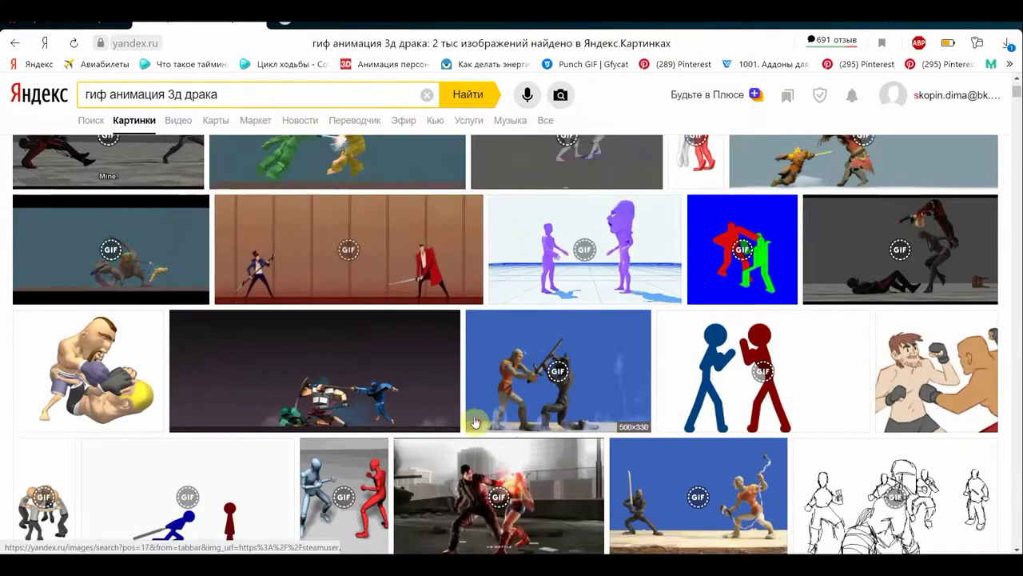
scroll(479, 412, "down", 2)
scroll(490, 406, "down", 1)
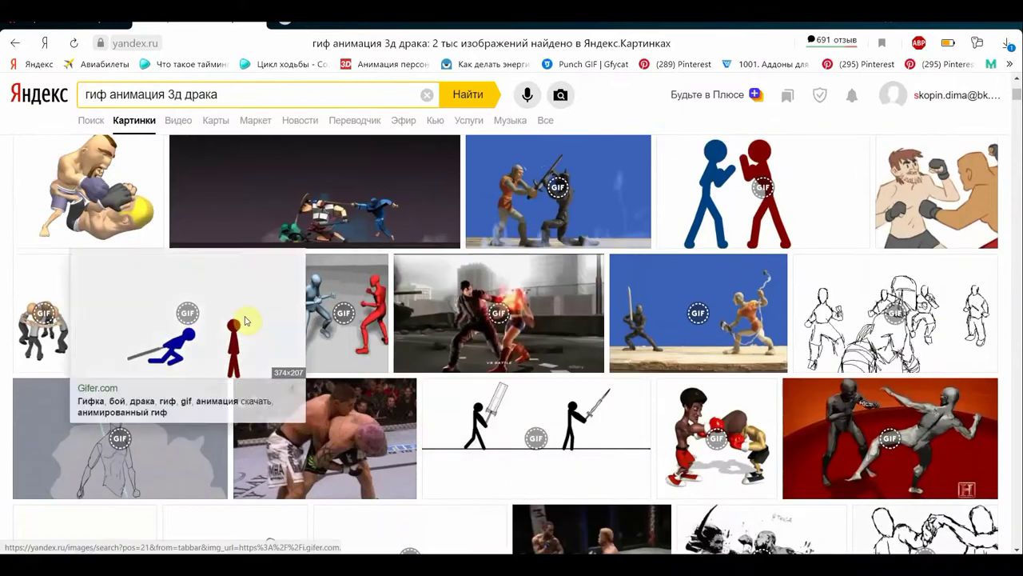
scroll(264, 352, "down", 2)
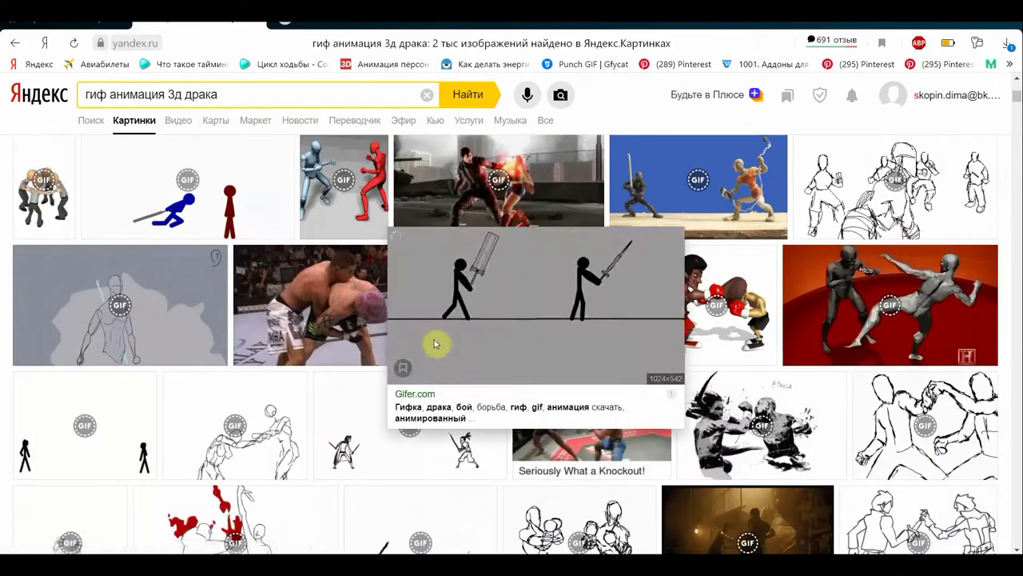
mouse_move(535, 438)
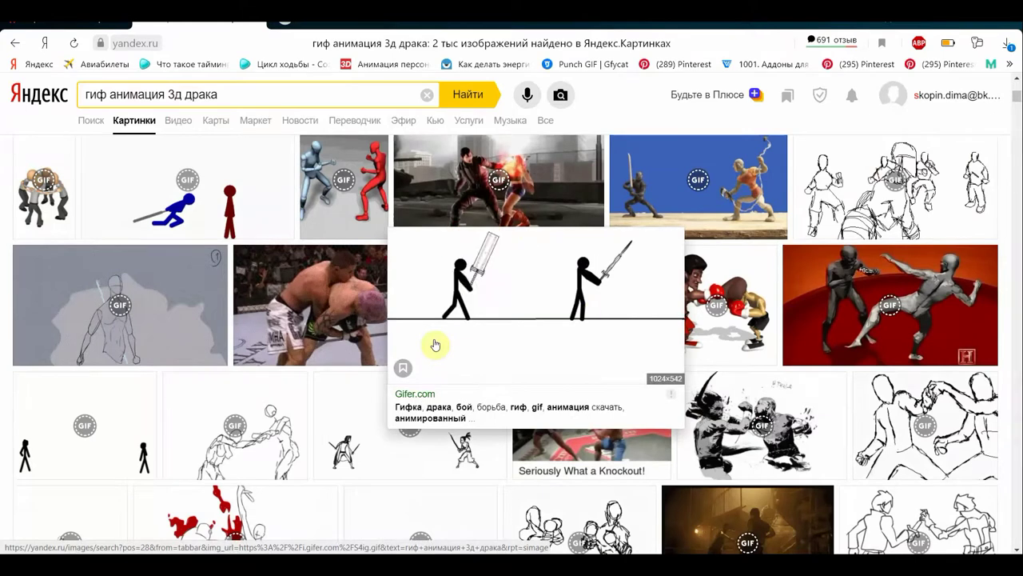
left_click(551, 295)
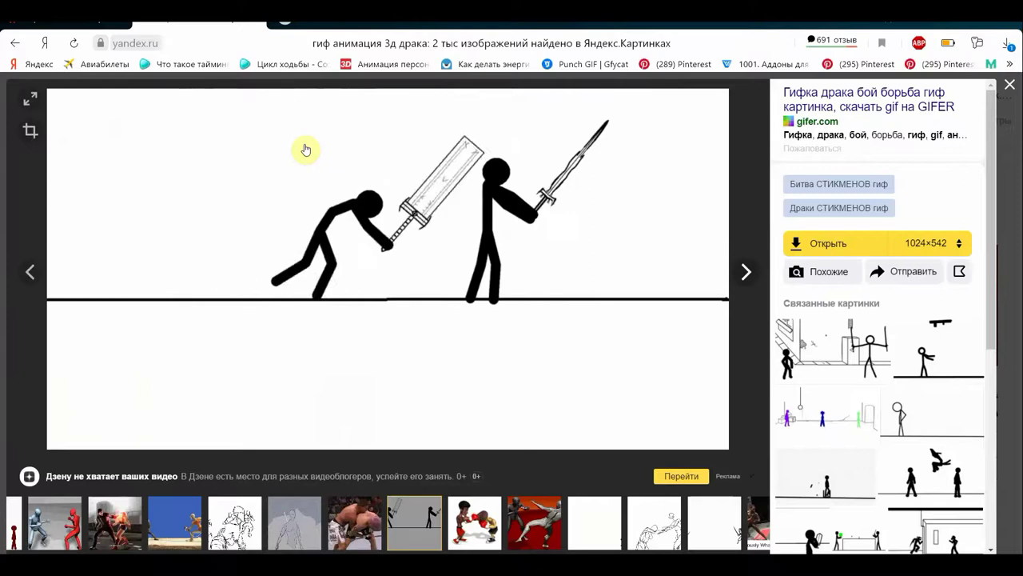
Step: Save the stickman GIF to the Desktop as S4ig, then return to the image grid
right_click(462, 240)
left_click(468, 248)
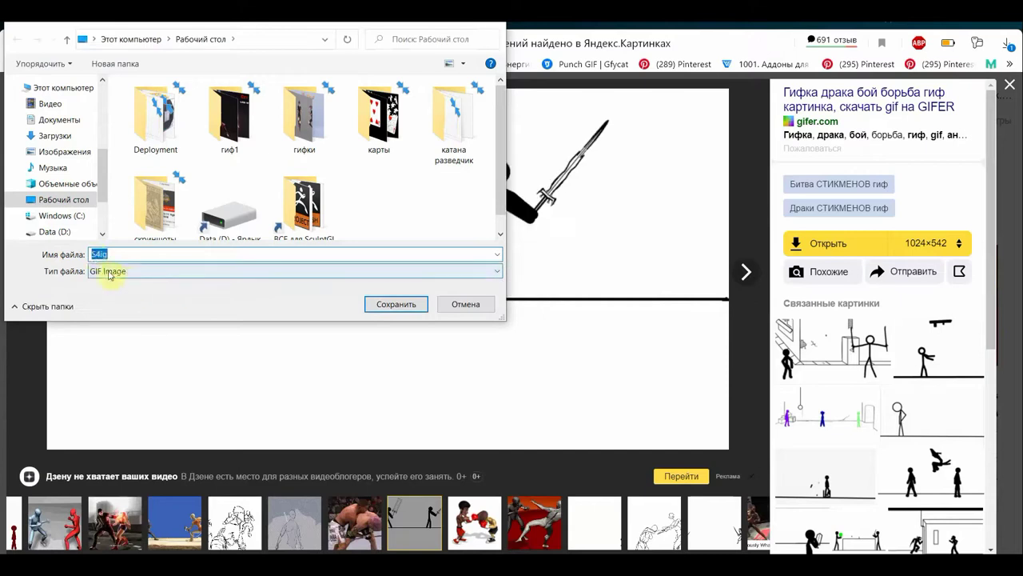
left_click(402, 304)
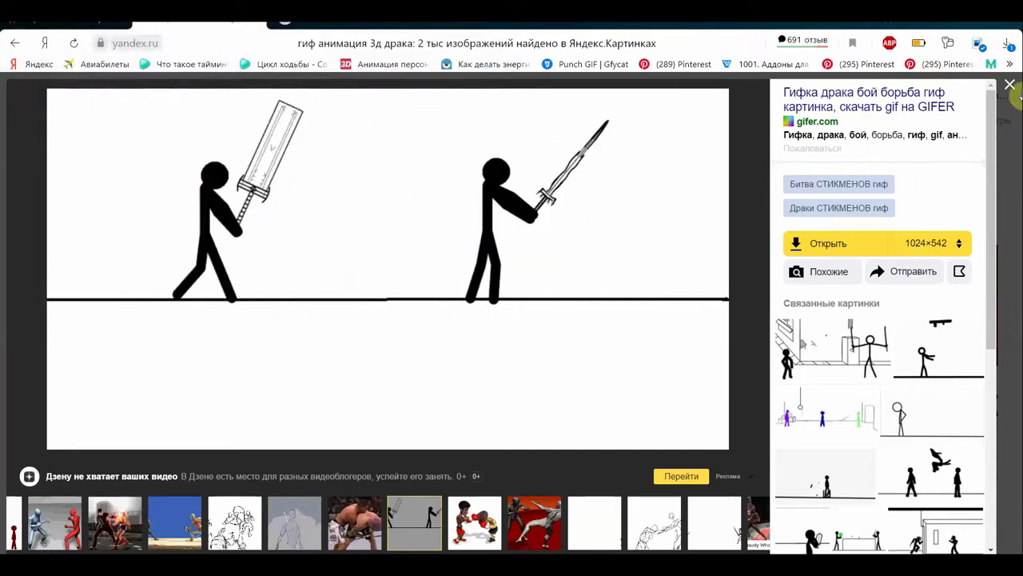
left_click(1009, 85)
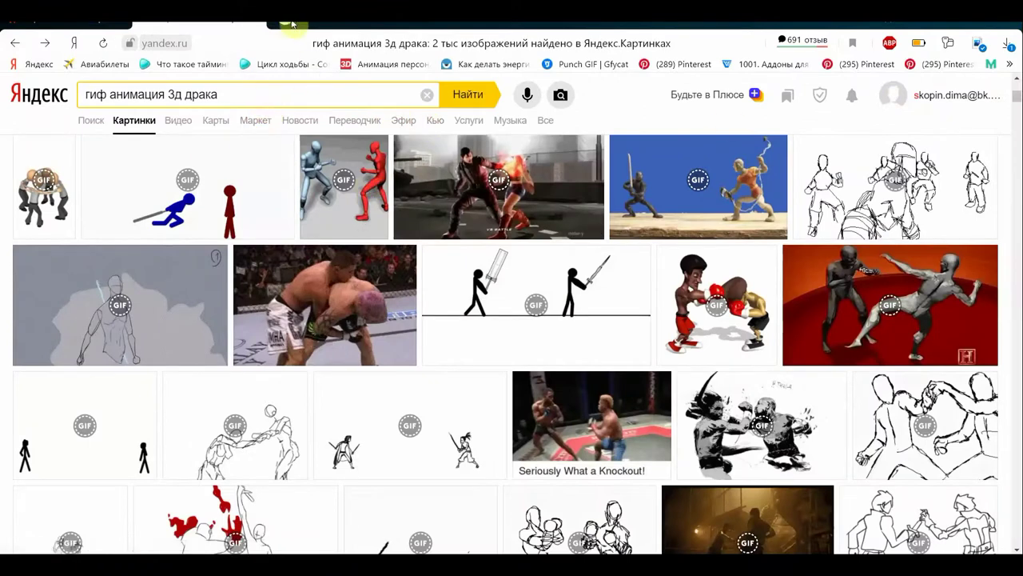
Step: Search web results for 'гиф разбит по кадрово' and look over them
left_click(91, 120)
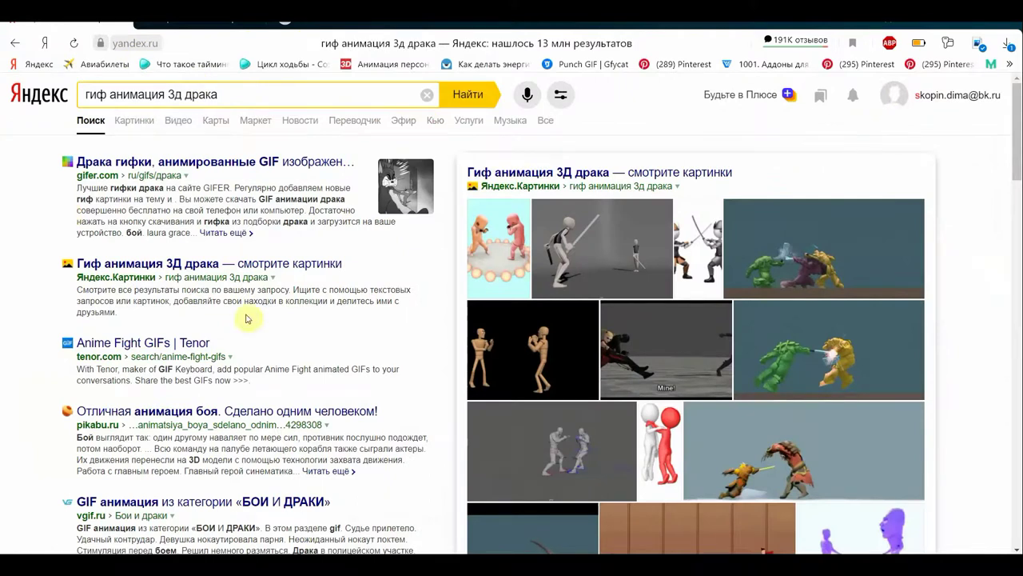
left_click_drag(224, 93, 86, 93)
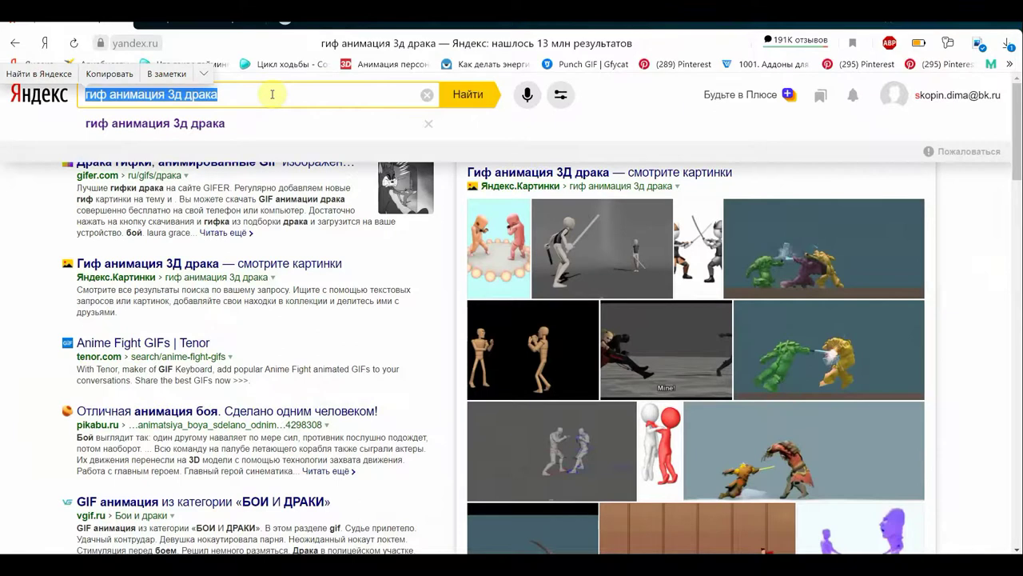
type("гиф")
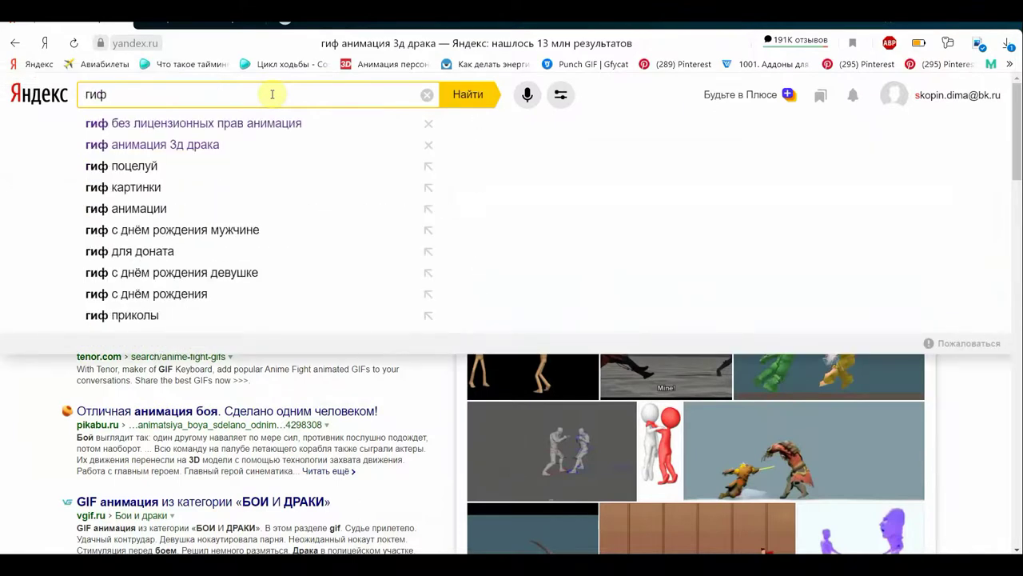
type(" разбит по")
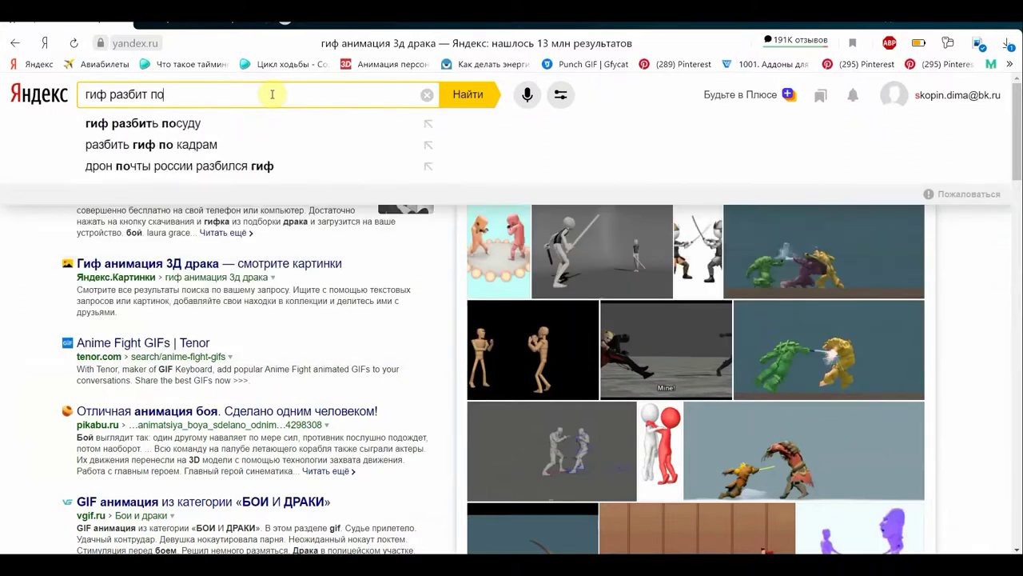
type(" кадрово")
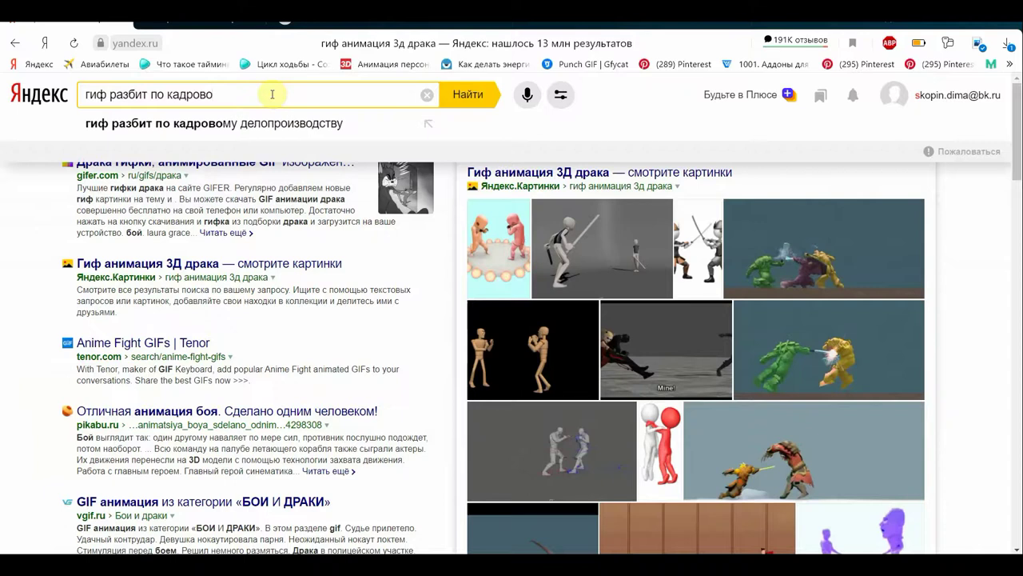
key("Return")
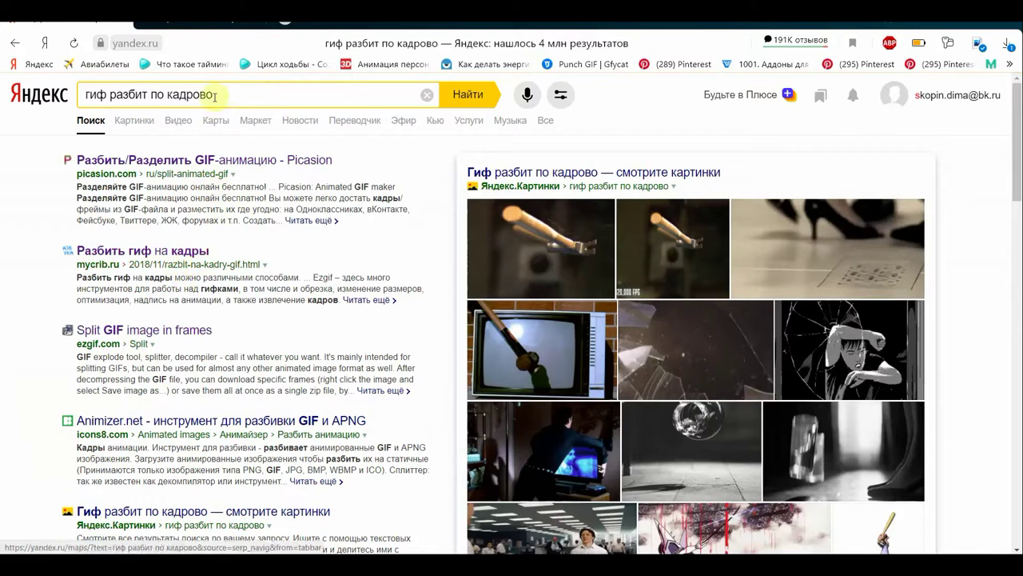
scroll(218, 302, "down", 3)
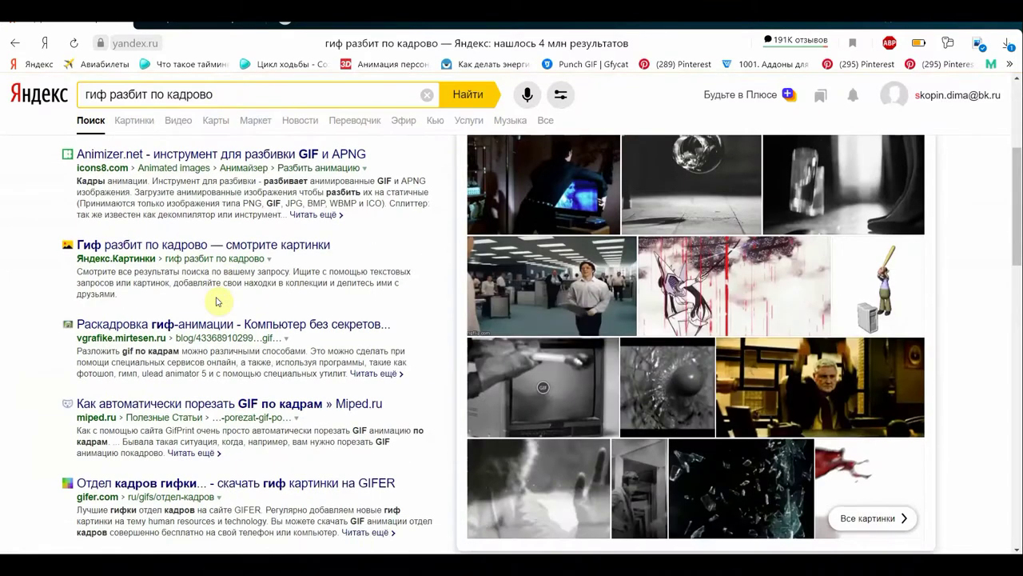
scroll(217, 301, "up", 2)
scroll(221, 299, "up", 2)
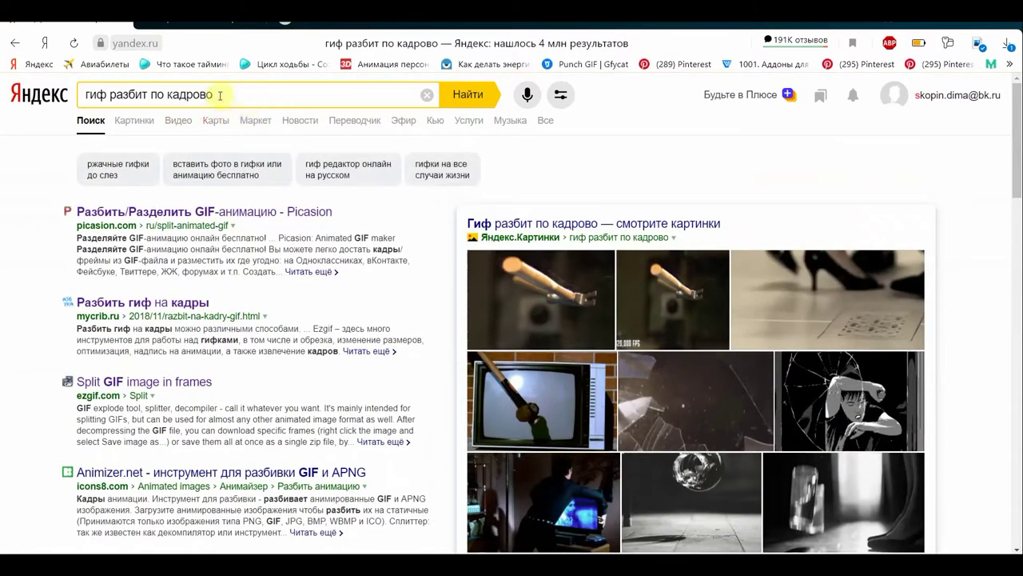
Step: Search 'gif разбить на кадры онлайн' and open Picasion's GIF splitter page
left_click_drag(219, 95, 82, 88)
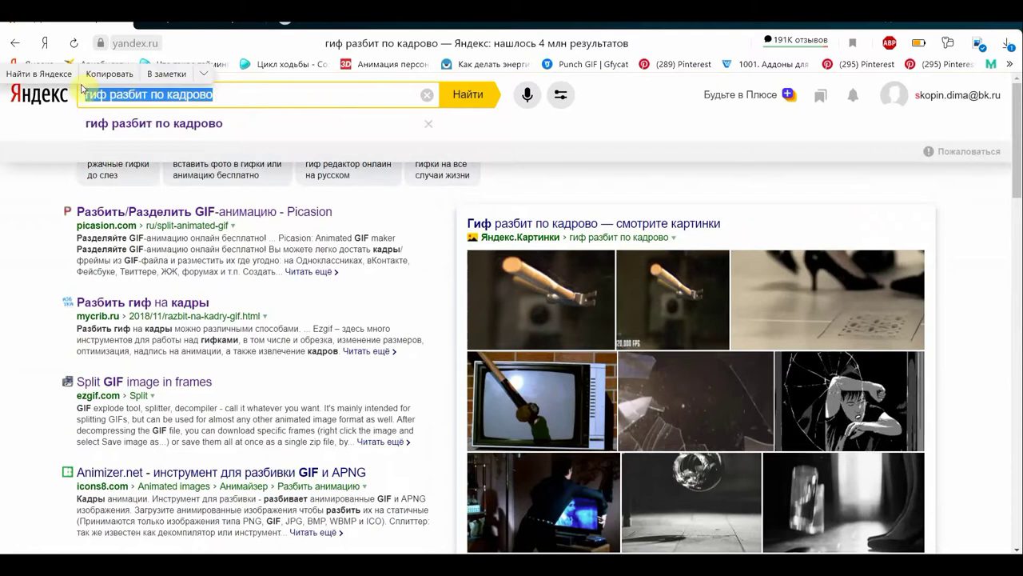
type("g")
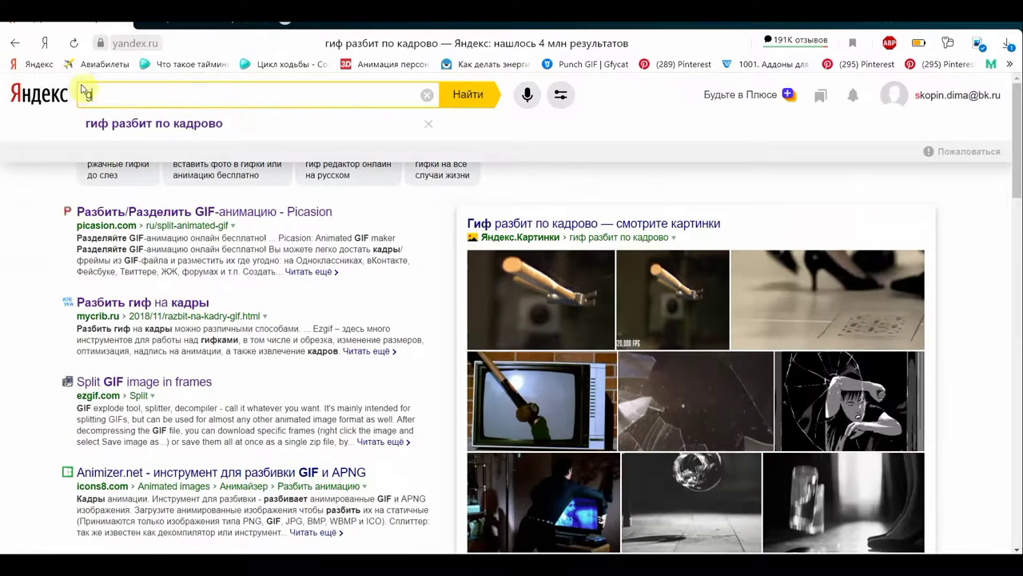
type("if")
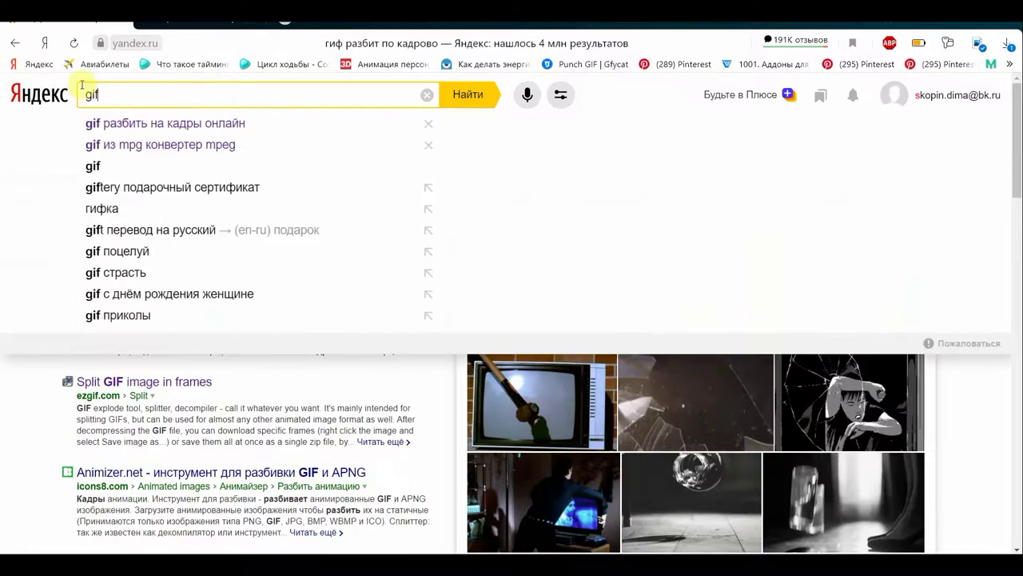
left_click(173, 131)
left_click(167, 99)
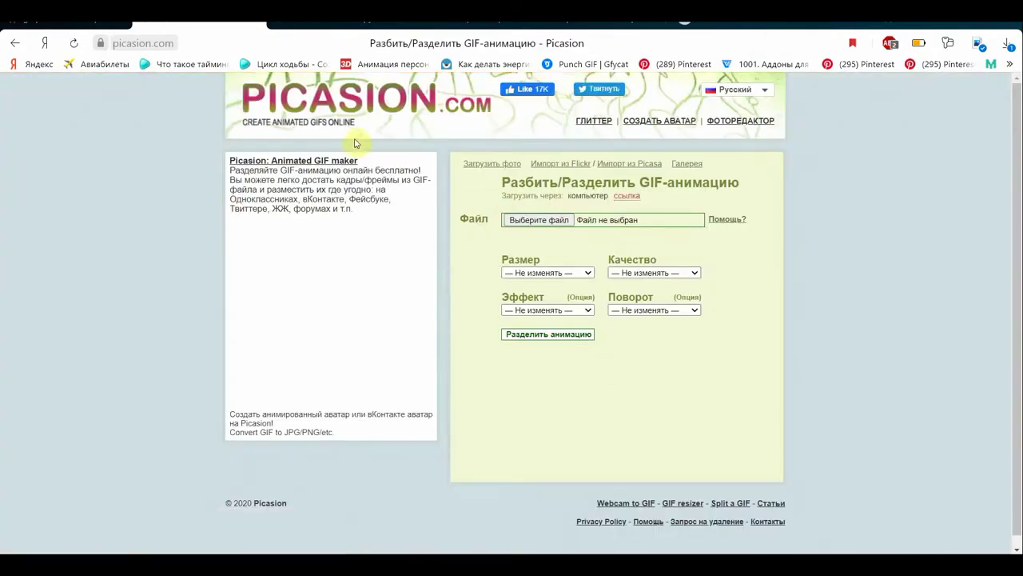
Step: Attach S4ig.gif from the Desktop to Picasion's split-GIF form
left_click(557, 224)
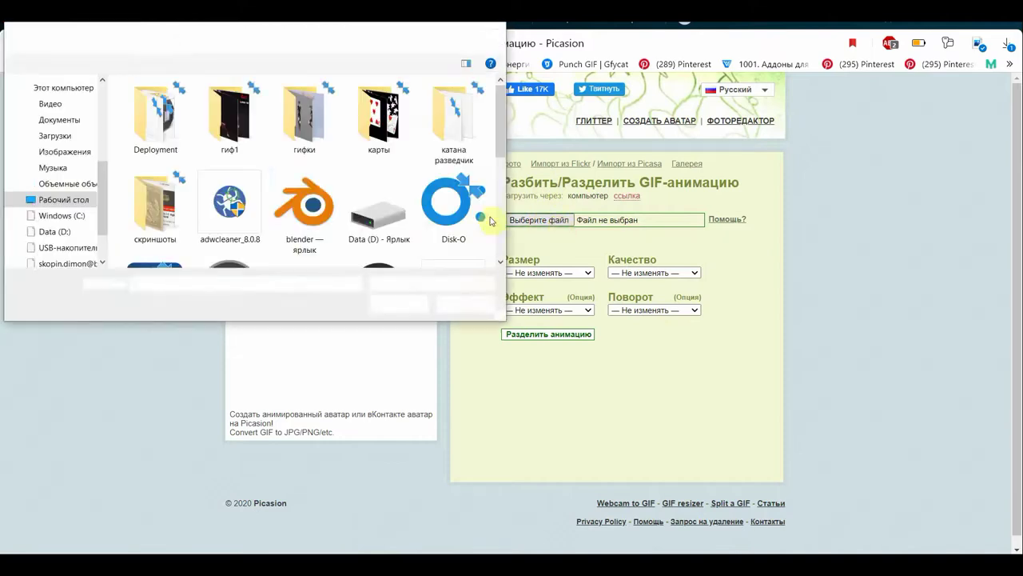
scroll(393, 160, "down", 5)
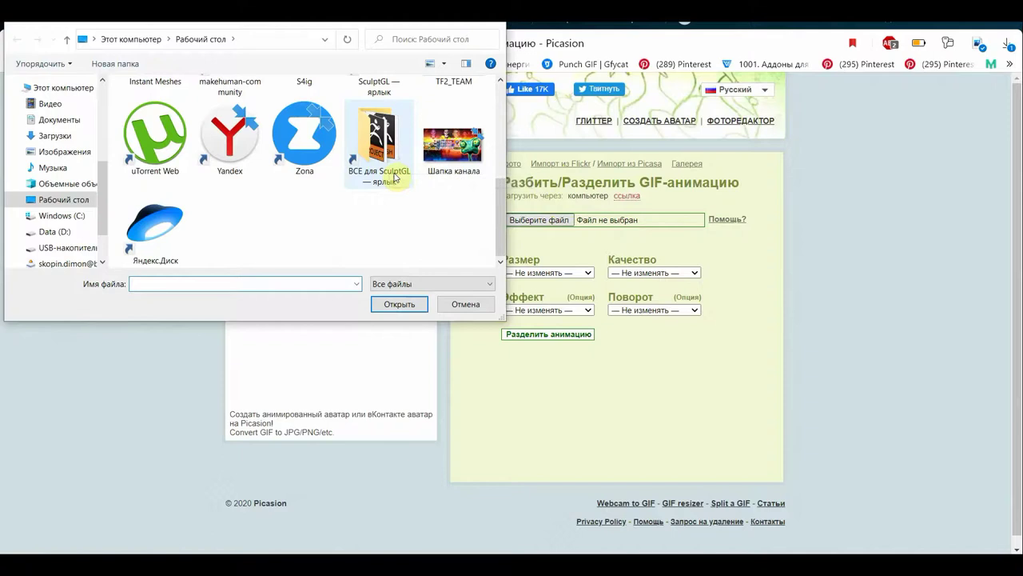
scroll(359, 206, "up", 5)
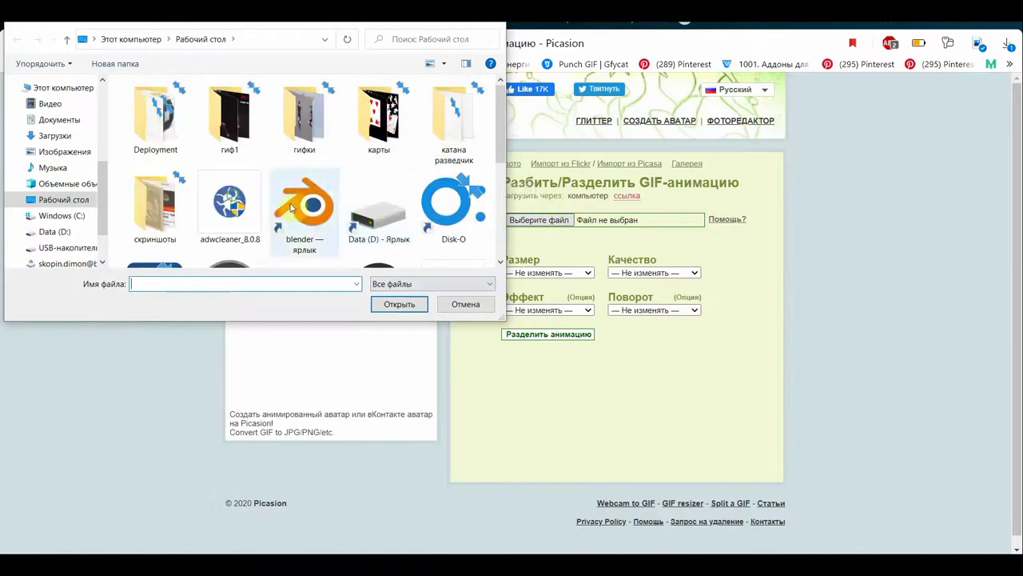
scroll(331, 205, "down", 5)
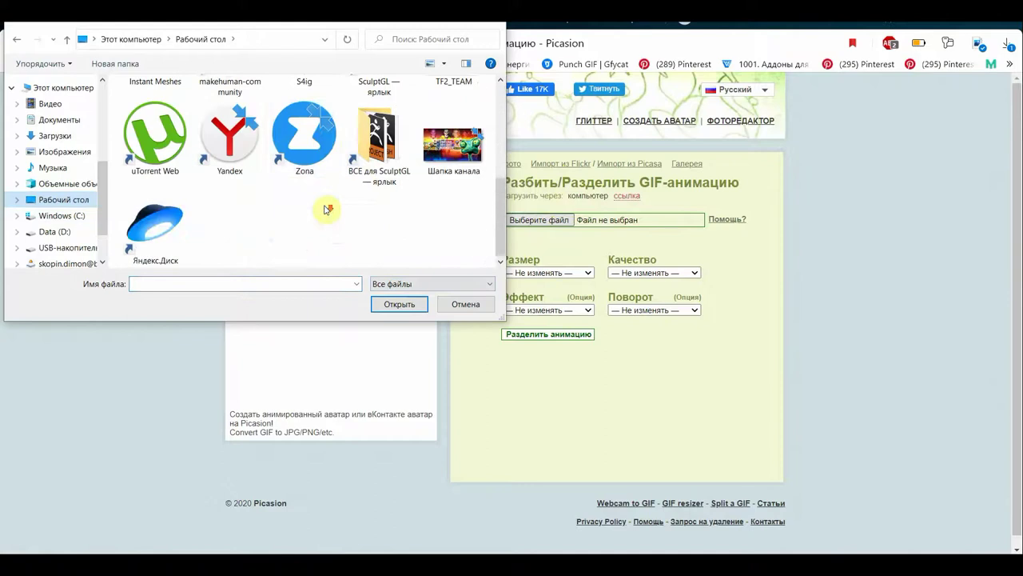
scroll(331, 205, "up", 1)
left_click(317, 117)
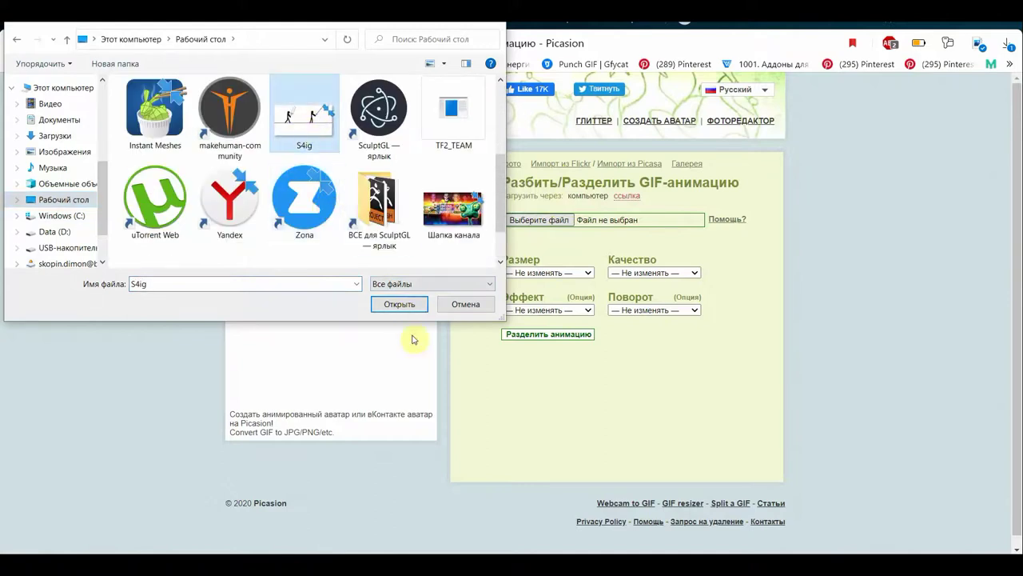
left_click(403, 307)
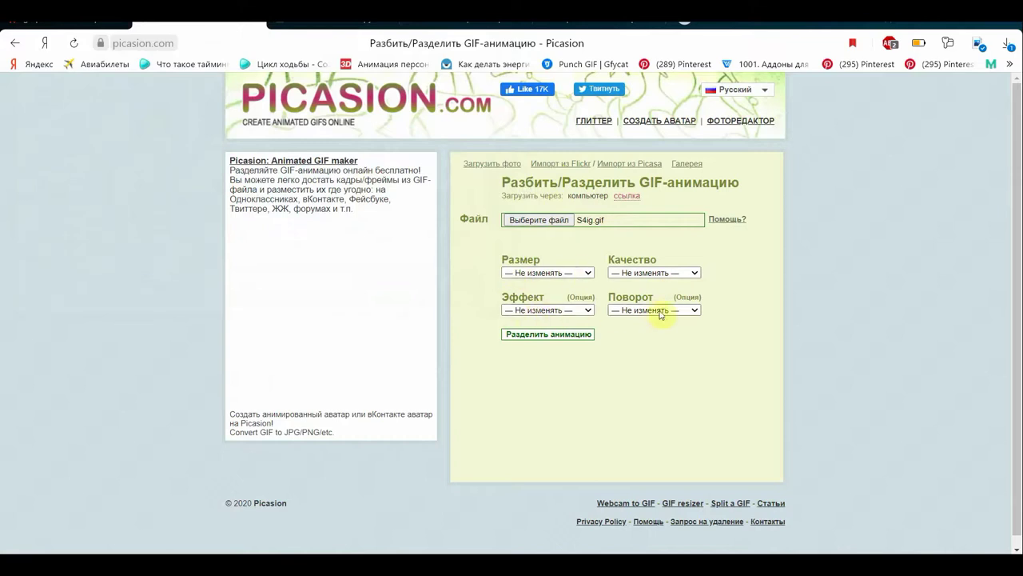
Step: Split S4ig.gif into frames and download the all-frames zip archive
left_click(528, 339)
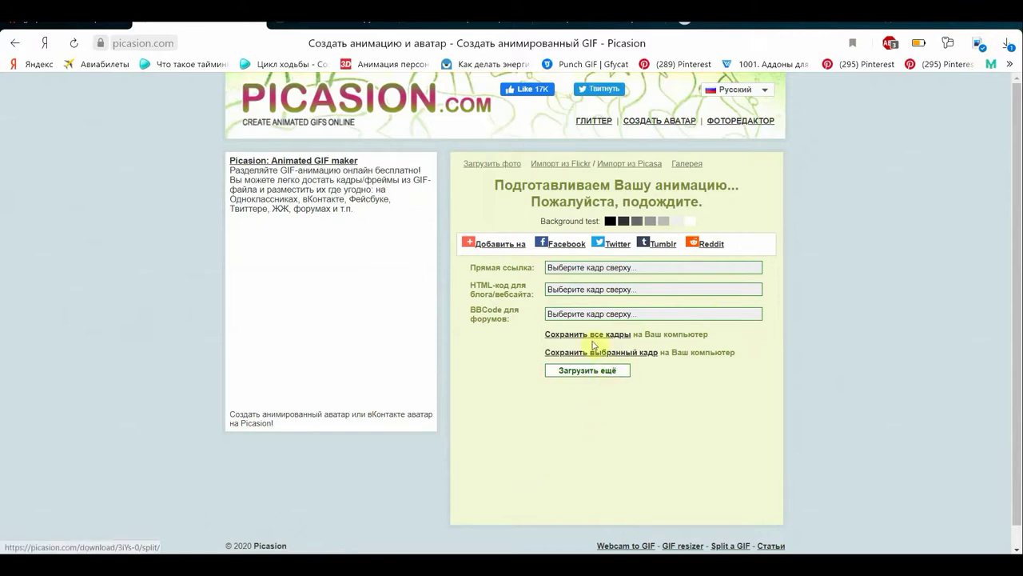
left_click(580, 359)
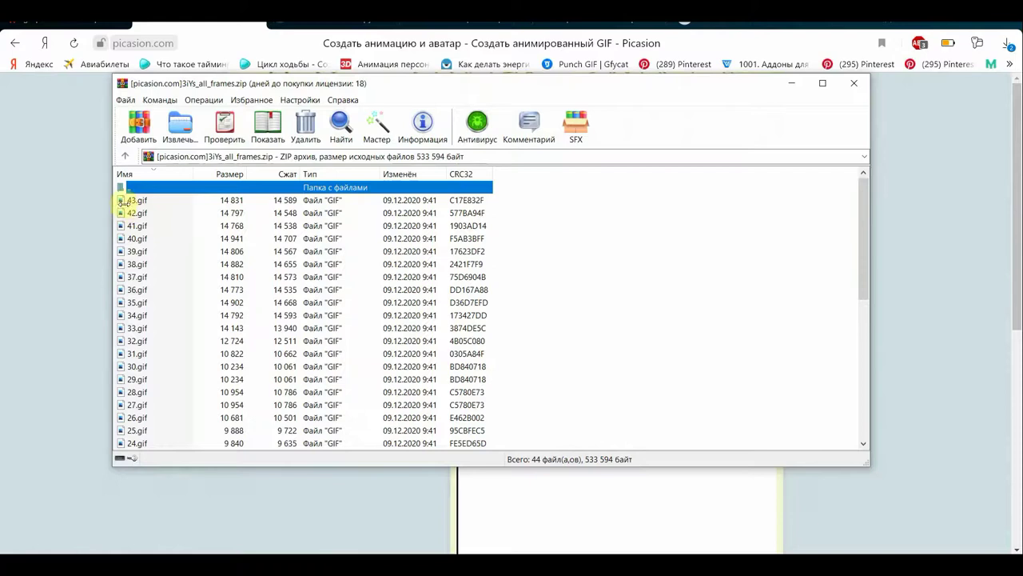
Step: Scroll the archive's 44 frame GIFs and select 0.gif
scroll(136, 207, "down", 4)
scroll(138, 211, "down", 4)
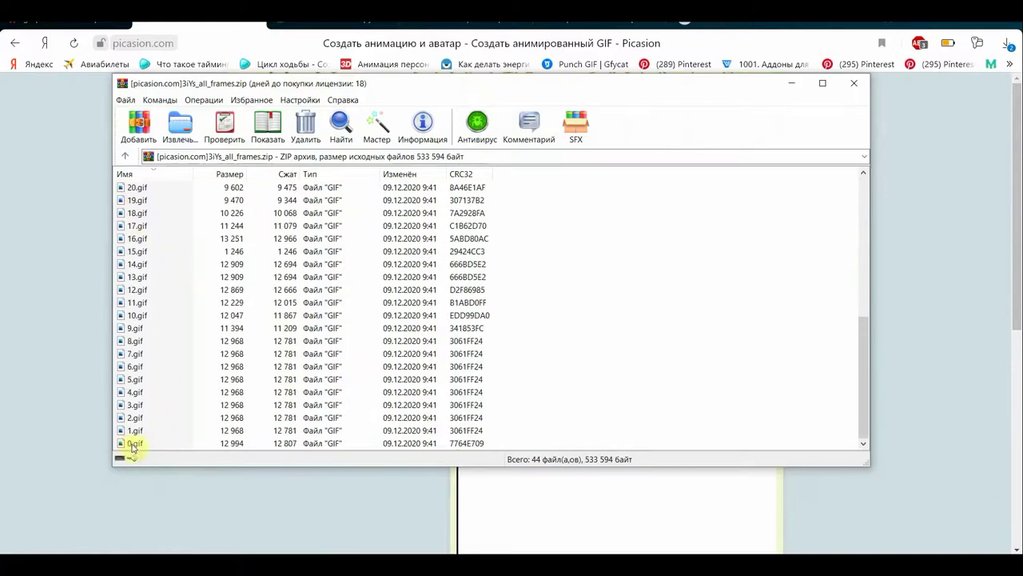
left_click(134, 445)
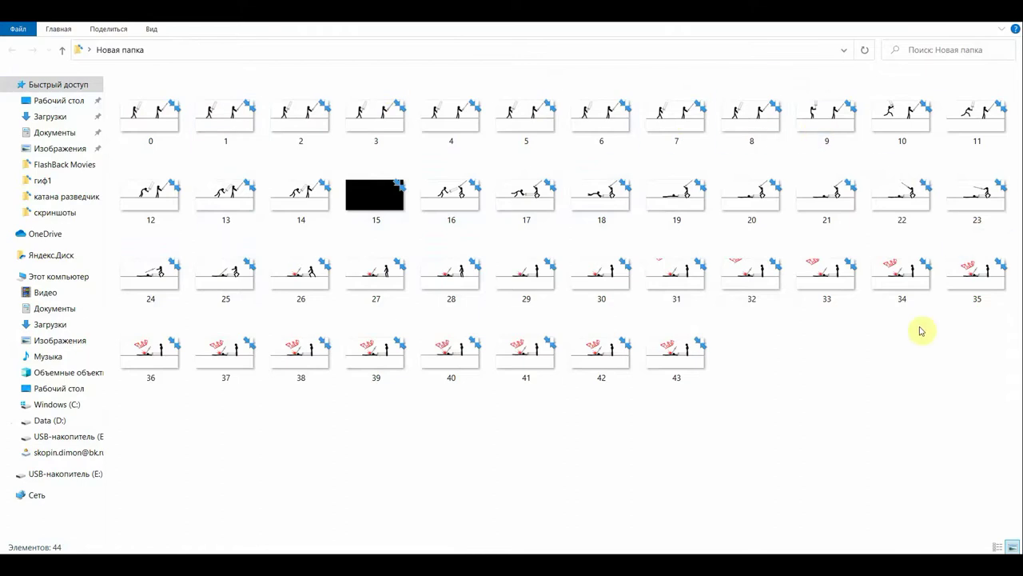
Step: Open frame 0 from the Новая папка folder in Photos
double_click(140, 116)
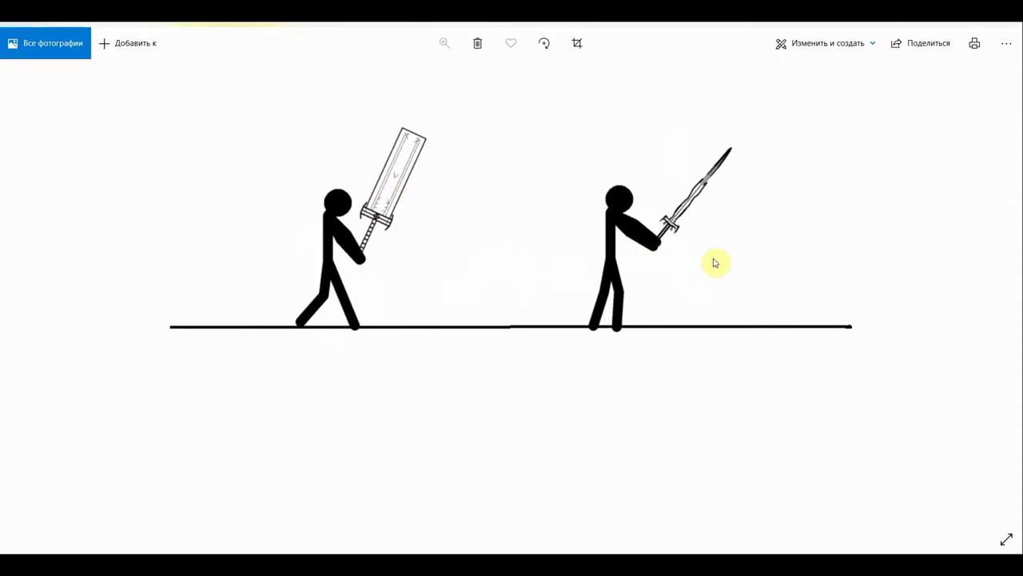
Step: Step through the early fight frames up to the one with the fallen figure
left_click(715, 262)
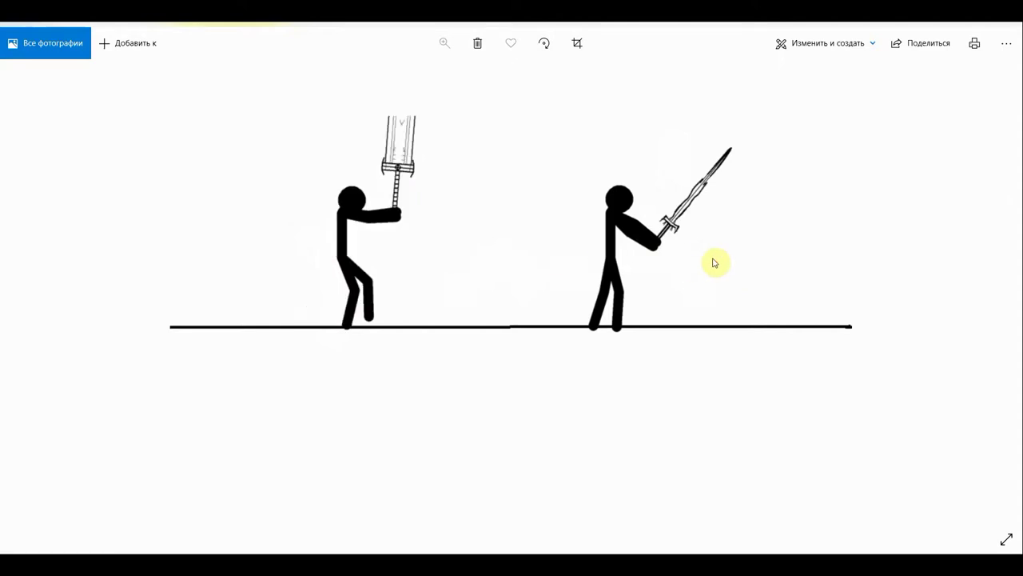
left_click(715, 262)
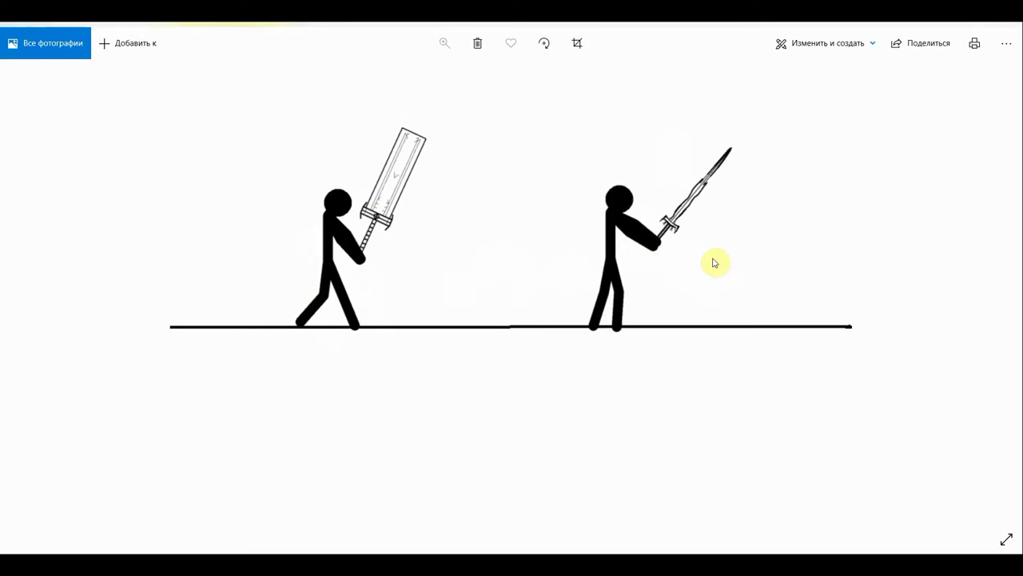
left_click(706, 263)
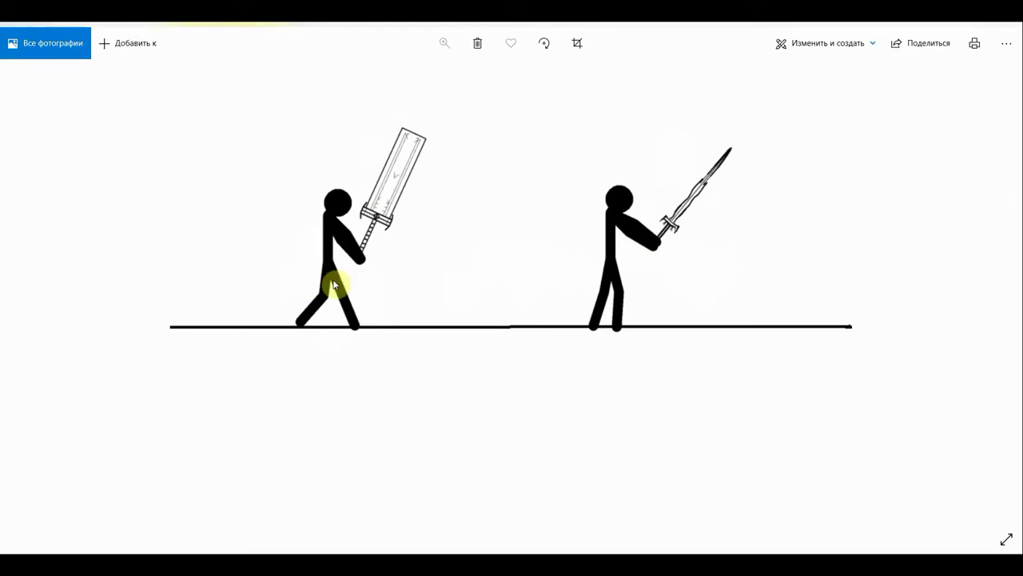
left_click(584, 280)
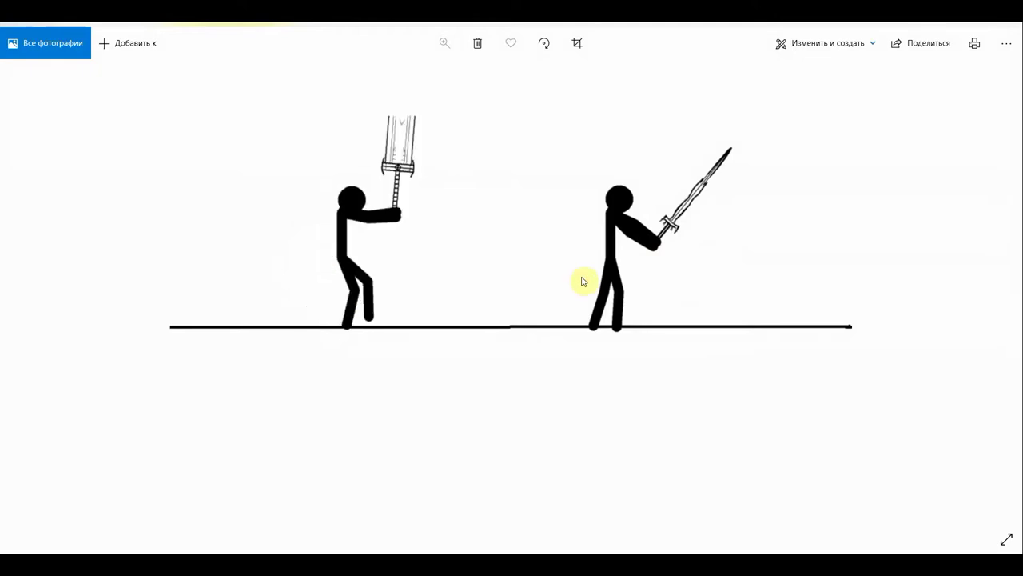
left_click(583, 281)
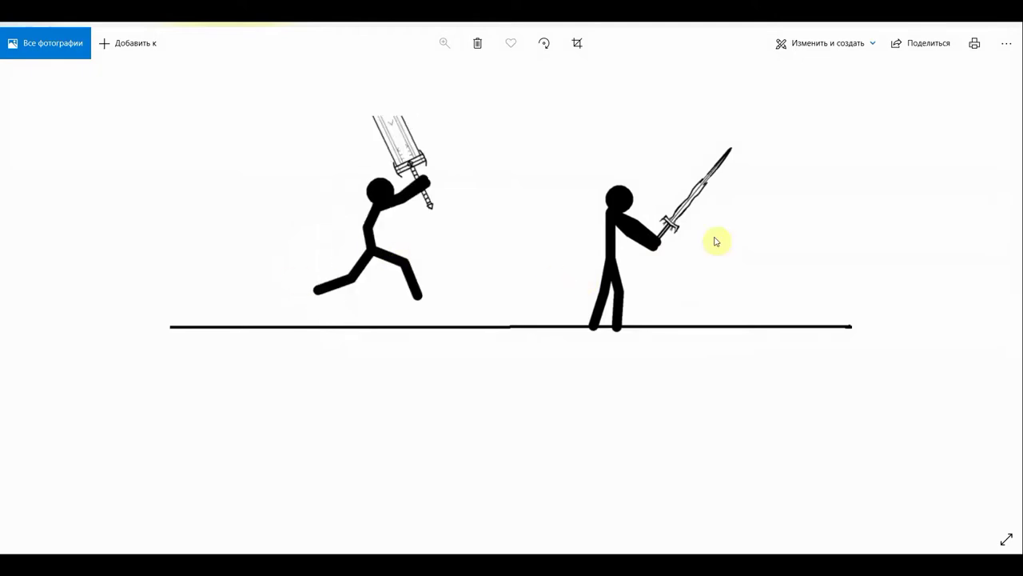
left_click(778, 235)
left_click(773, 237)
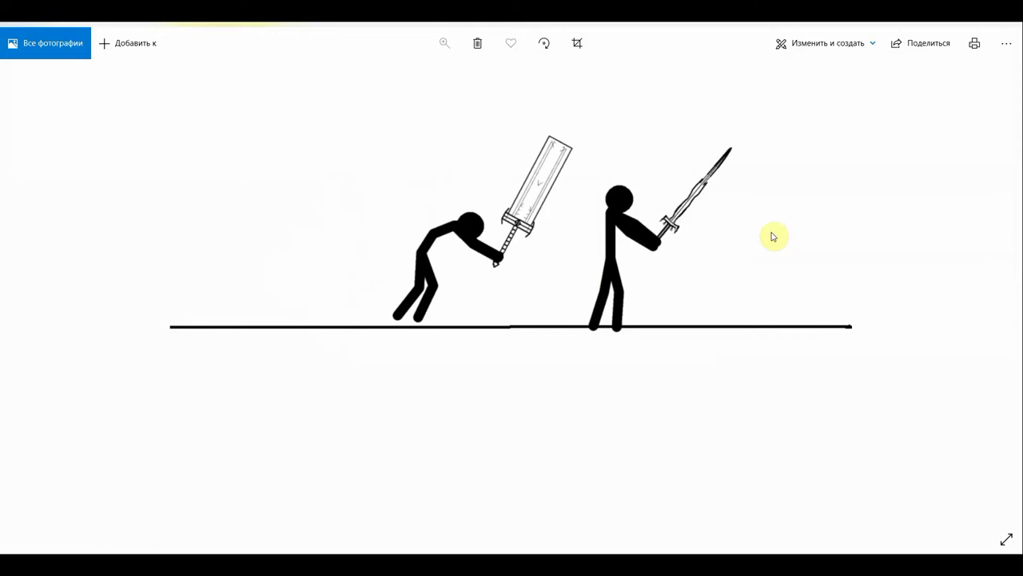
left_click(773, 236)
left_click(774, 236)
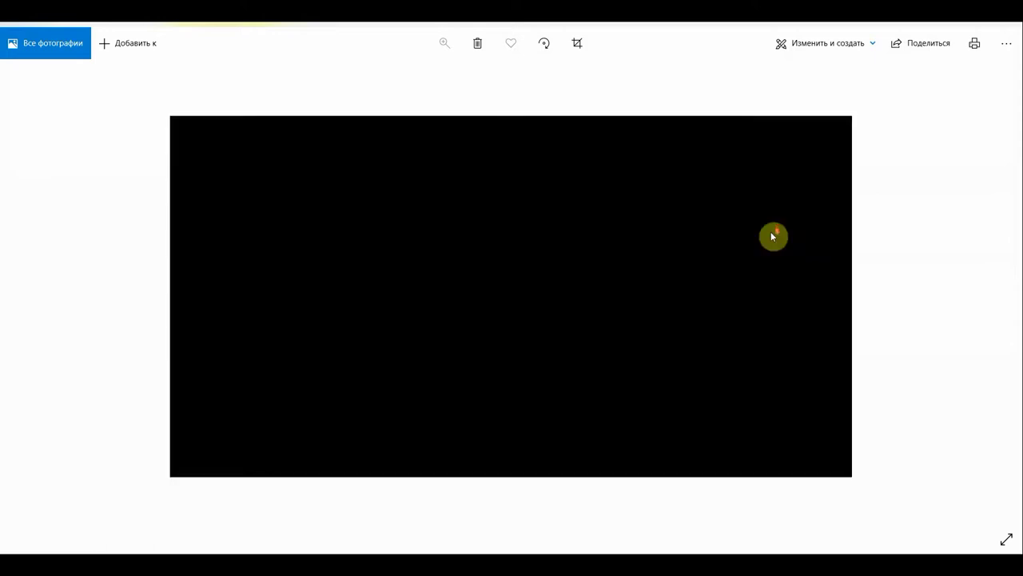
left_click(773, 237)
left_click(774, 237)
left_click(774, 236)
left_click(774, 236)
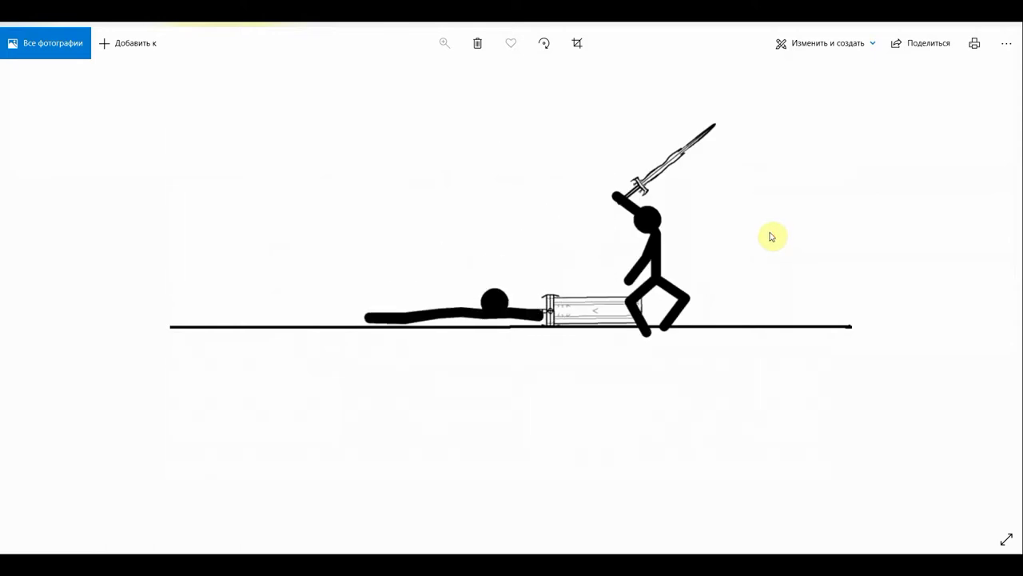
left_click(774, 236)
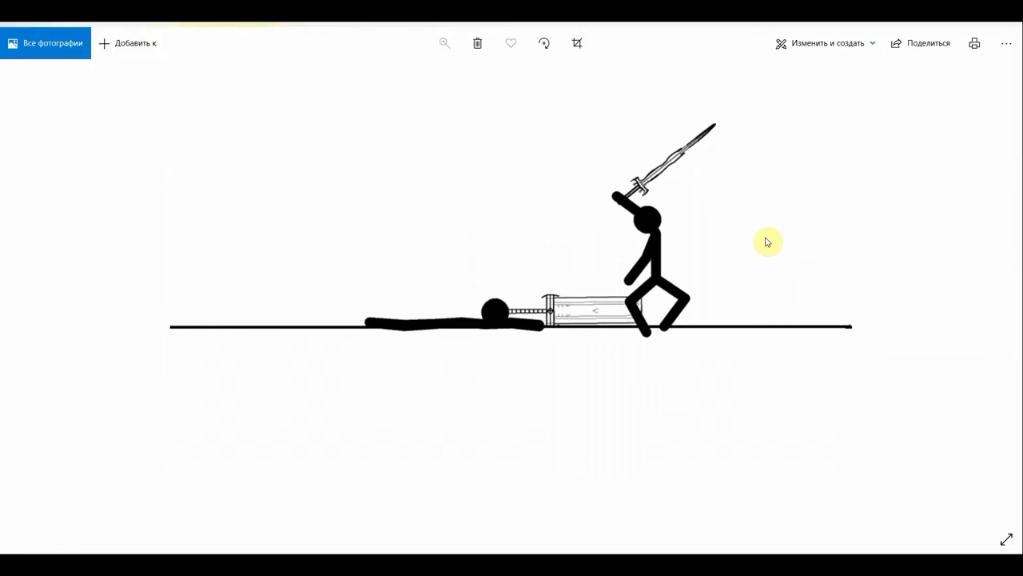
Step: Advance through the blood-splatter and red-scribble frames to the end, then close Photos
left_click(768, 239)
left_click(769, 239)
left_click(769, 239)
left_click(769, 240)
left_click(767, 241)
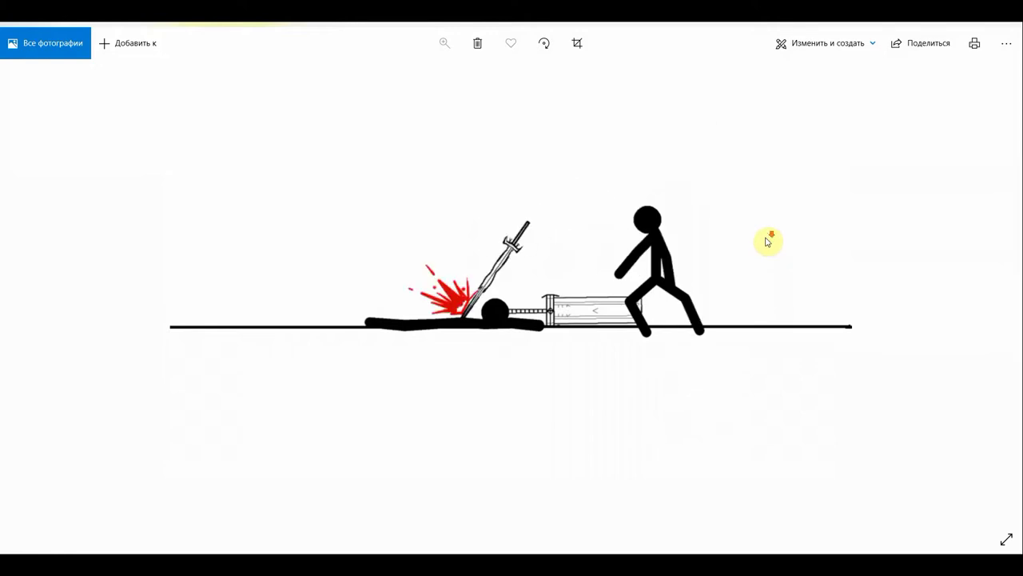
left_click(767, 241)
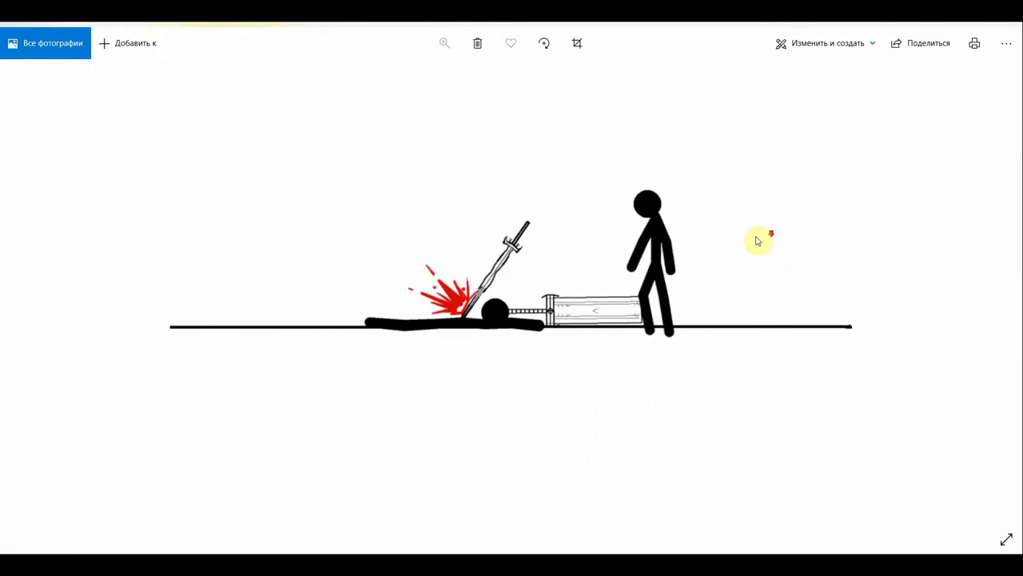
left_click(756, 239)
left_click(756, 239)
left_click(756, 240)
left_click(757, 240)
left_click(758, 239)
left_click(758, 240)
left_click(760, 240)
left_click(759, 240)
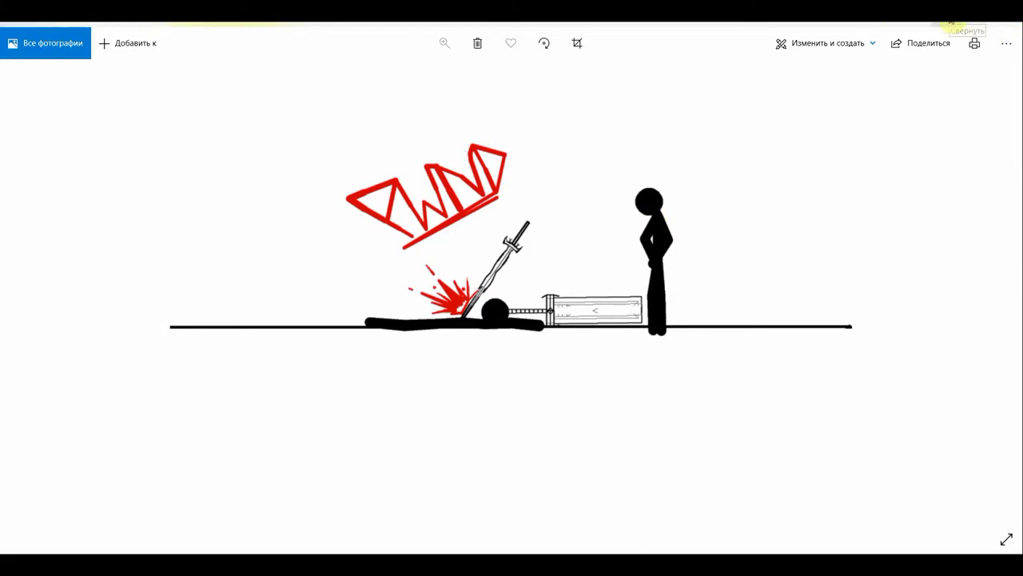
left_click(951, 24)
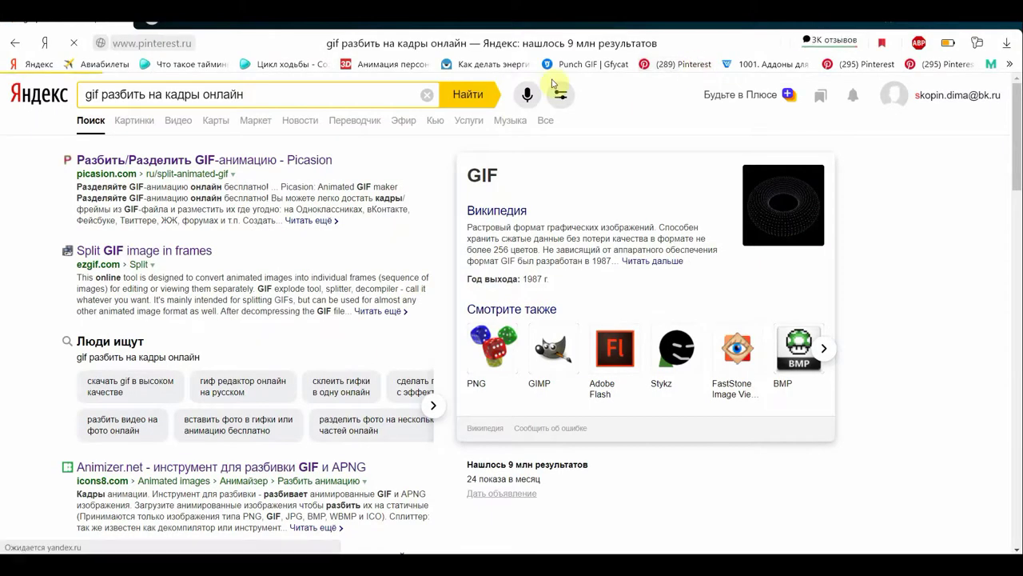
Step: Scroll down through the 'More like this' grid of similar baseball video pins
scroll(426, 231, "down", 2)
scroll(426, 230, "down", 1)
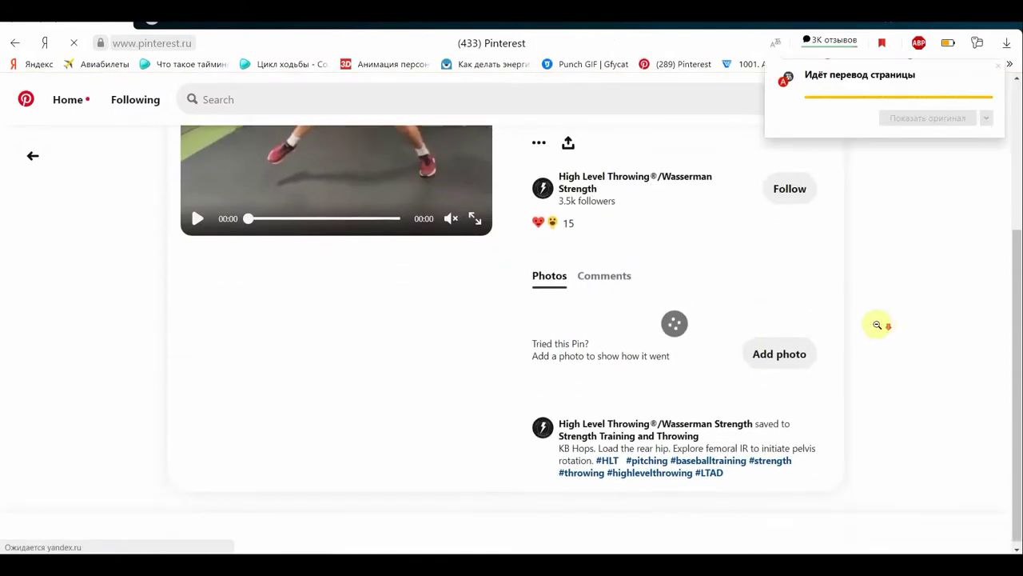
scroll(790, 323, "down", 3)
scroll(790, 326, "down", 2)
scroll(790, 326, "down", 2)
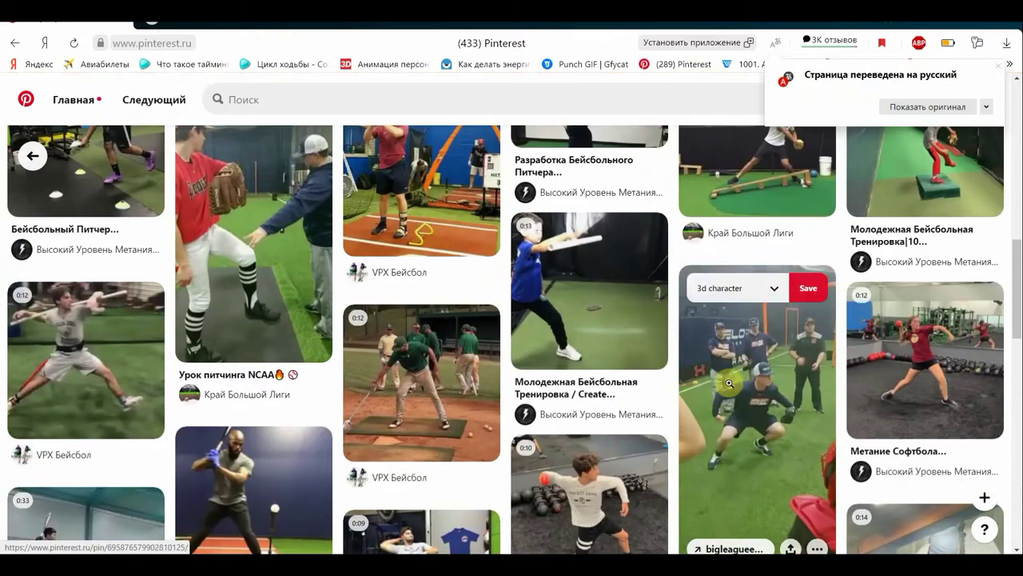
scroll(919, 319, "down", 3)
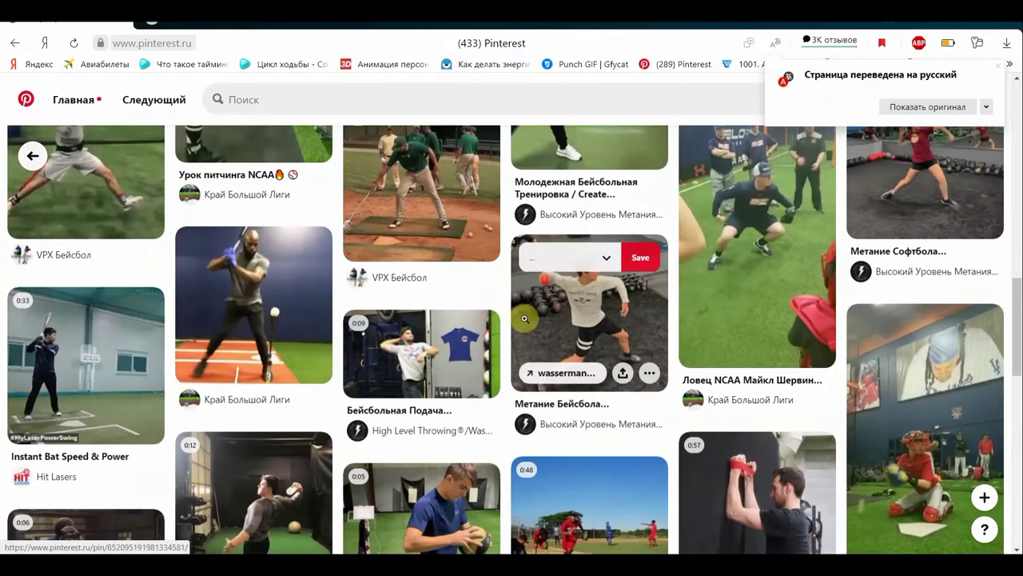
mouse_move(248, 306)
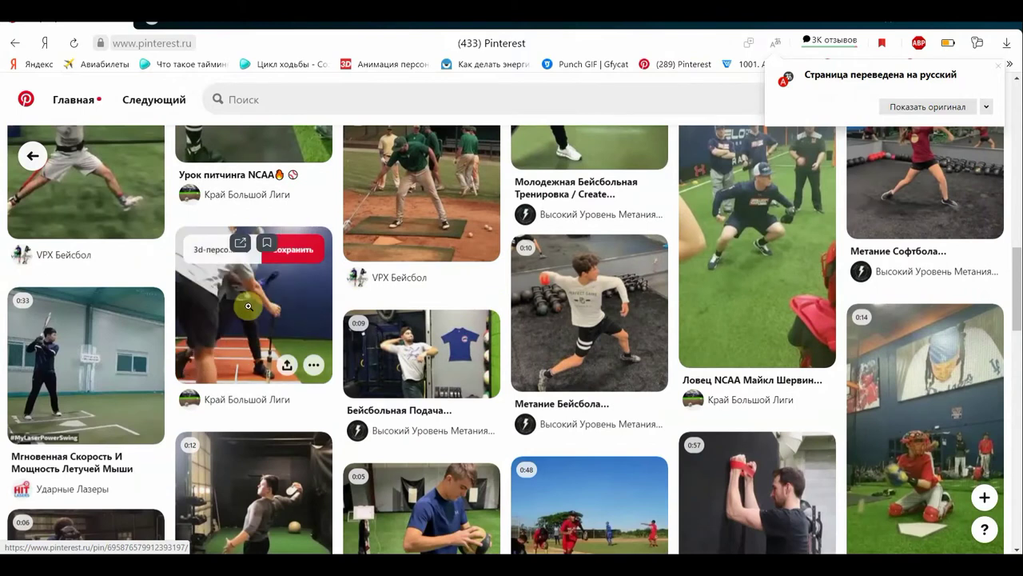
scroll(919, 360, "down", 3)
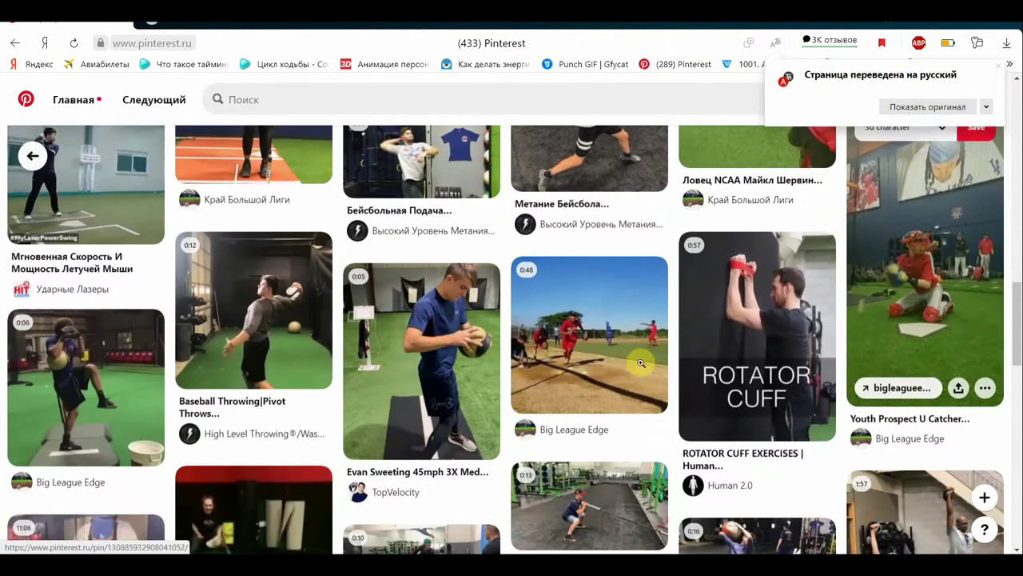
scroll(331, 369, "down", 2)
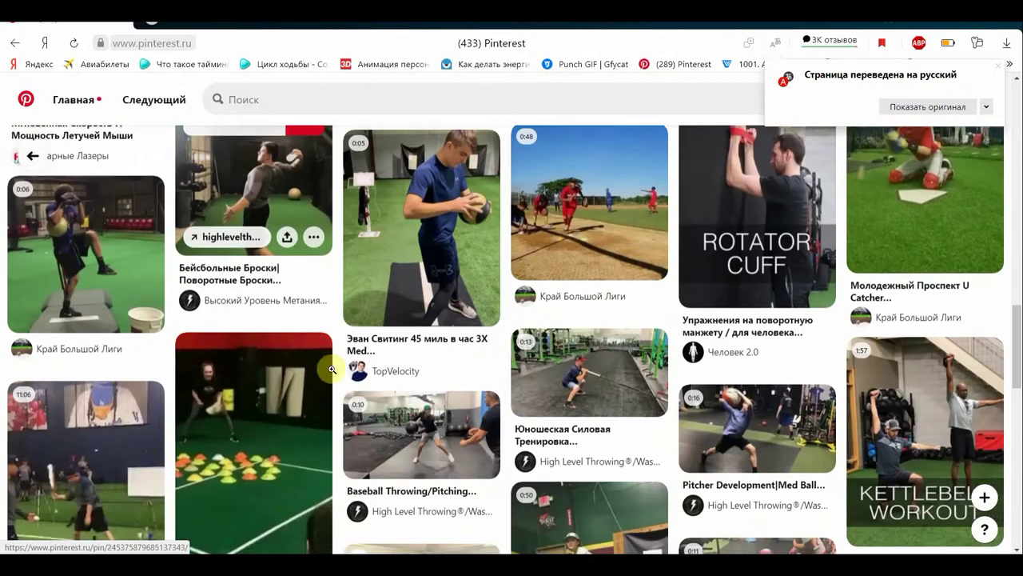
scroll(332, 368, "down", 2)
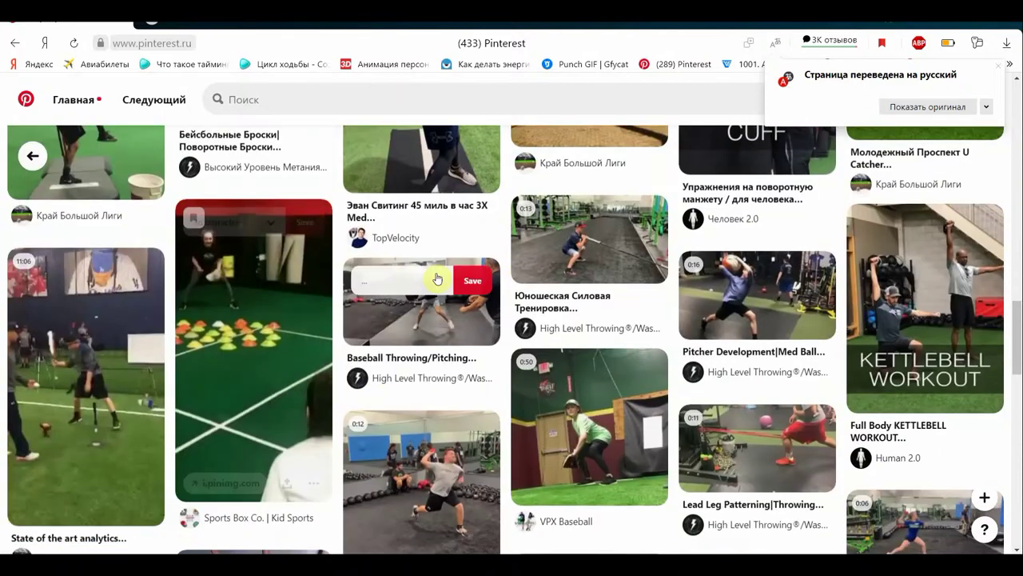
scroll(775, 375, "down", 2)
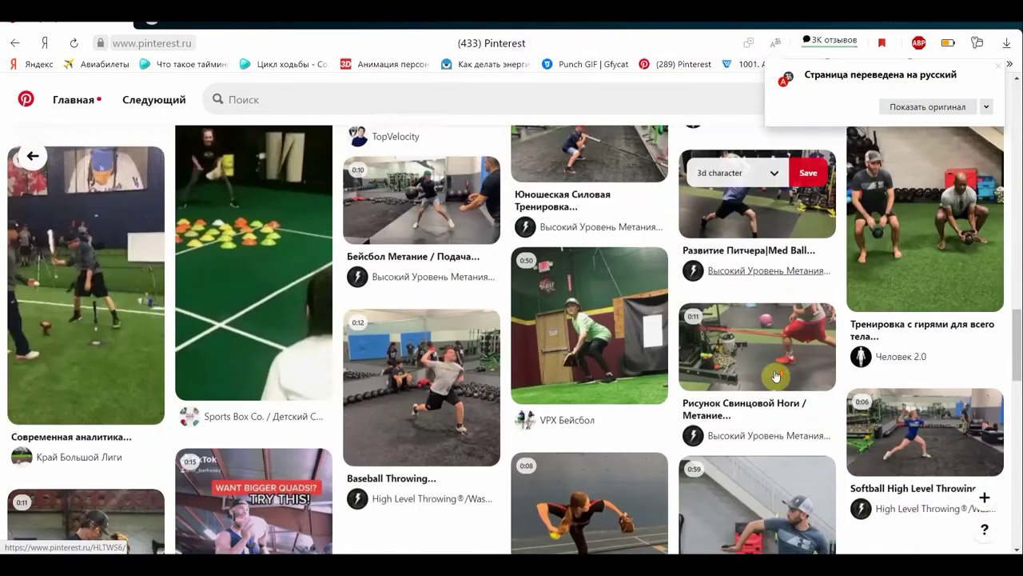
scroll(594, 359, "down", 2)
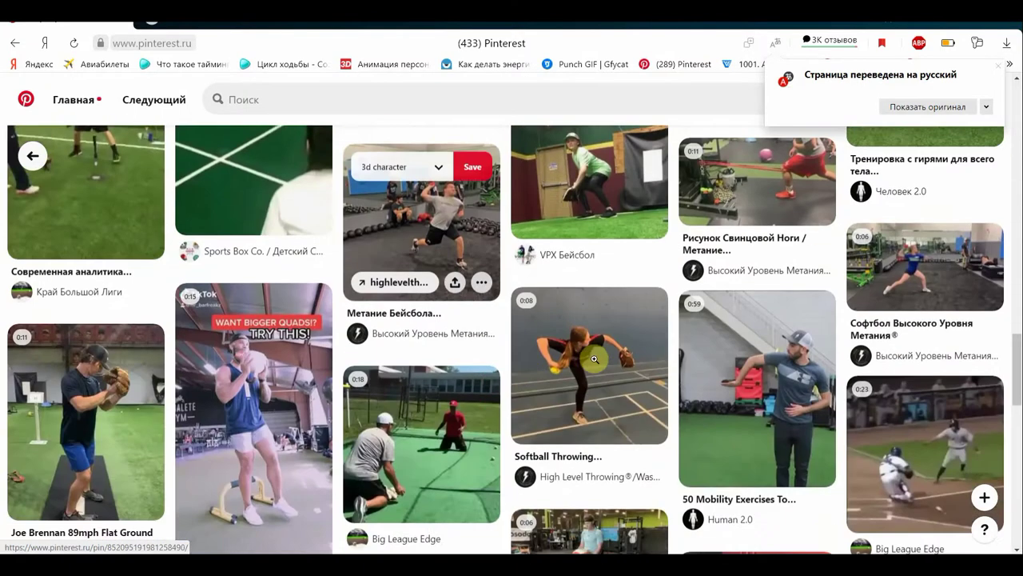
scroll(912, 293, "down", 3)
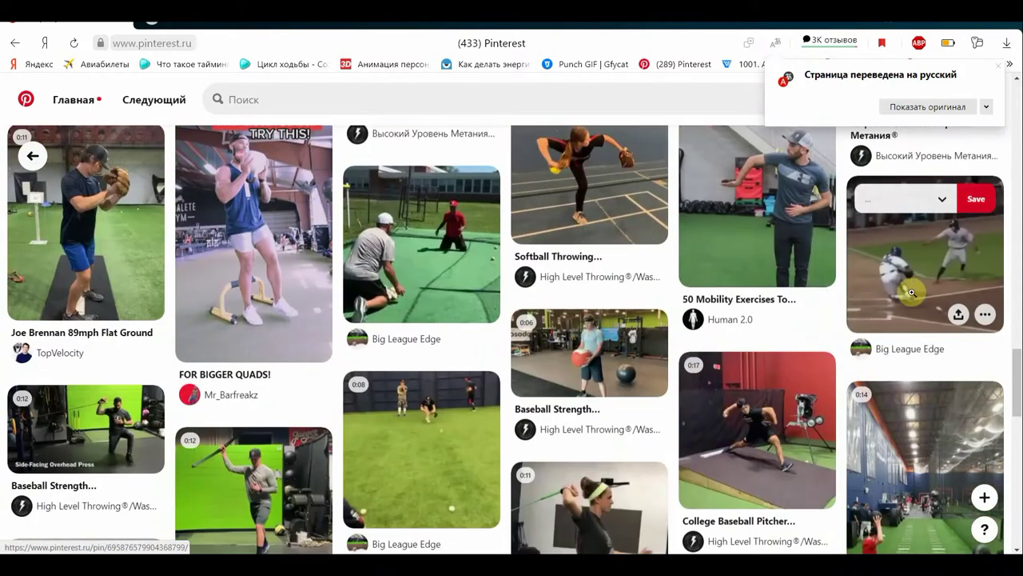
scroll(759, 344, "down", 1)
scroll(685, 373, "down", 2)
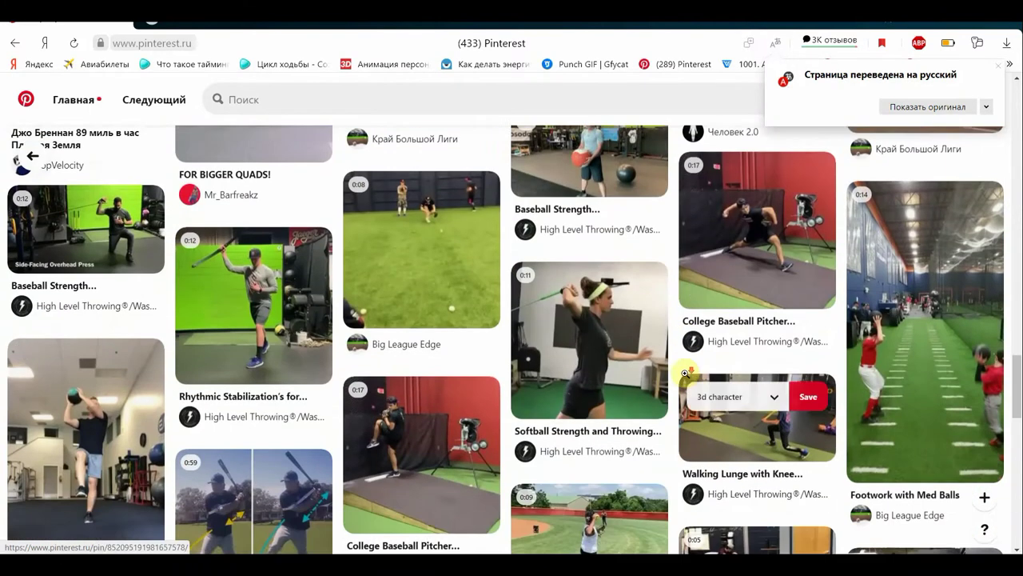
scroll(685, 374, "down", 1)
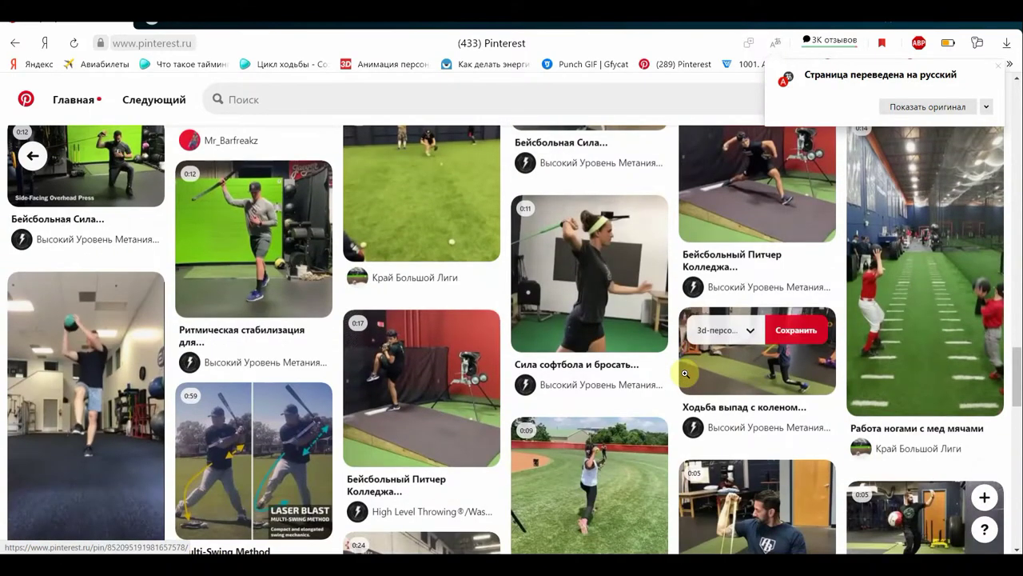
mouse_move(589, 340)
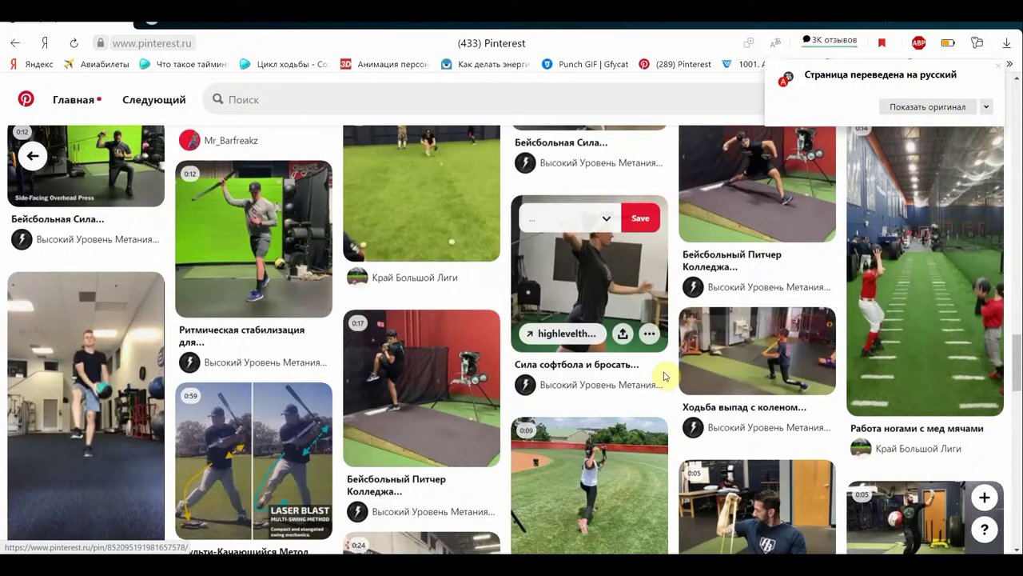
Step: Scroll back up the translated pin page, then open a new blank start-page tab
scroll(663, 375, "up", 1)
scroll(664, 375, "up", 3)
scroll(664, 372, "up", 5)
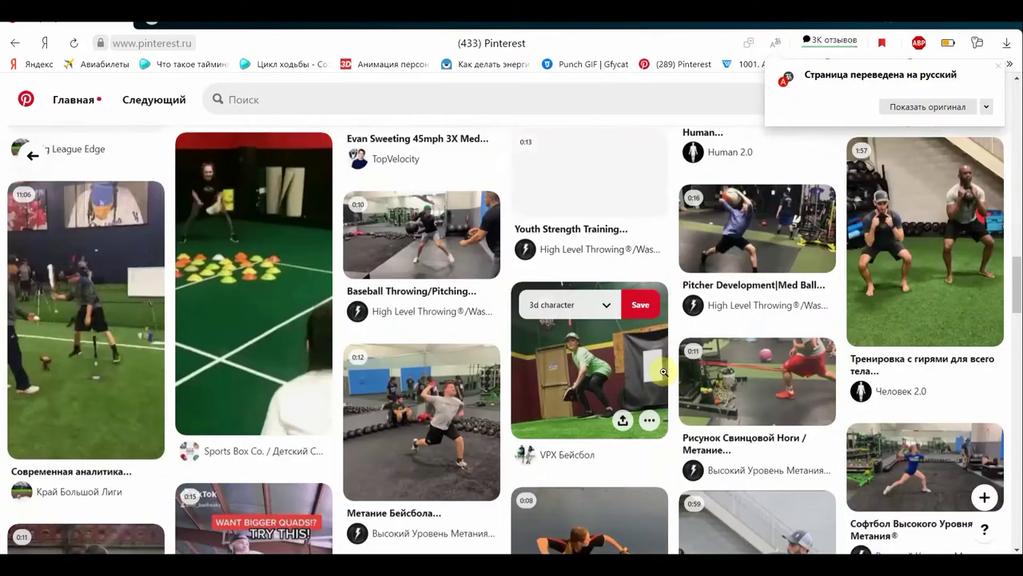
scroll(663, 371, "up", 5)
scroll(663, 371, "up", 5)
scroll(664, 372, "up", 10)
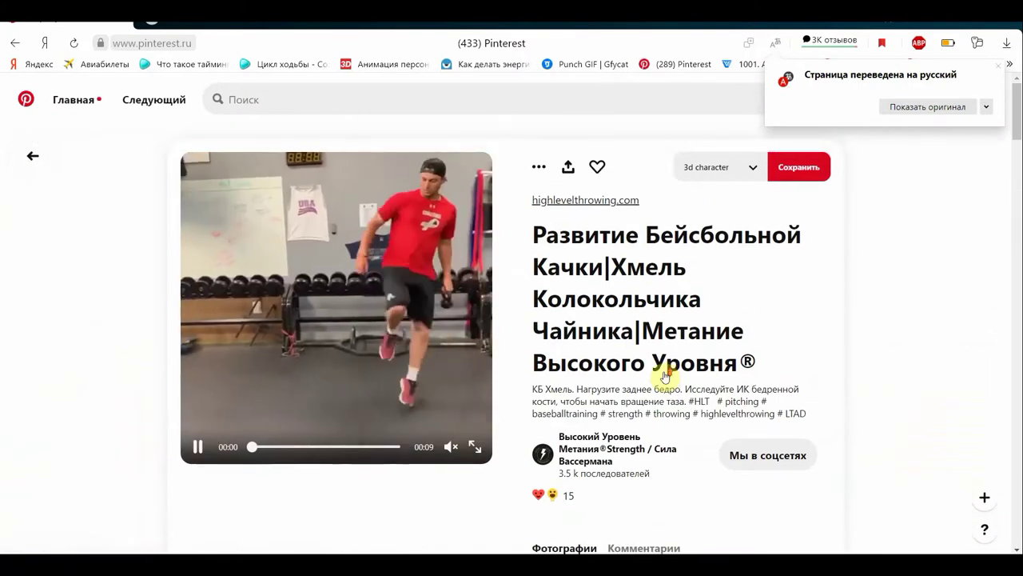
scroll(256, 209, "down", 5)
scroll(280, 232, "down", 5)
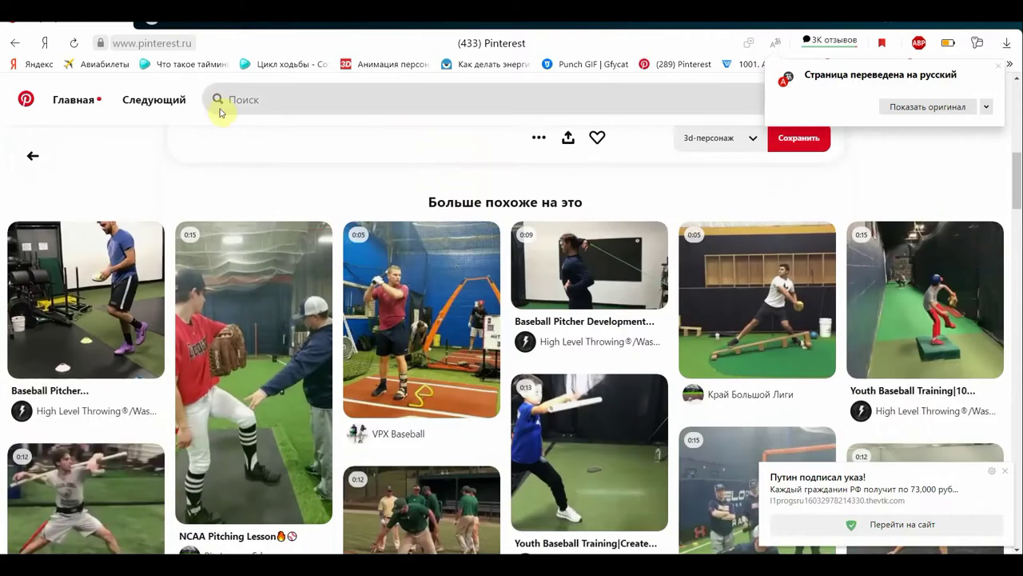
key("ctrl+t")
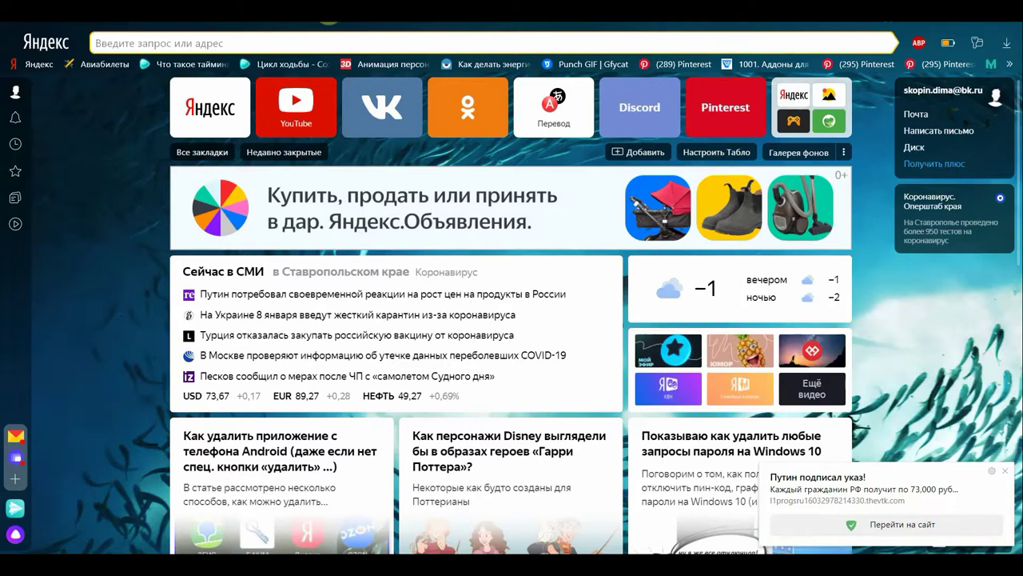
Step: Run a Yandex search for 'move in gif' from the address bar
left_click(137, 43)
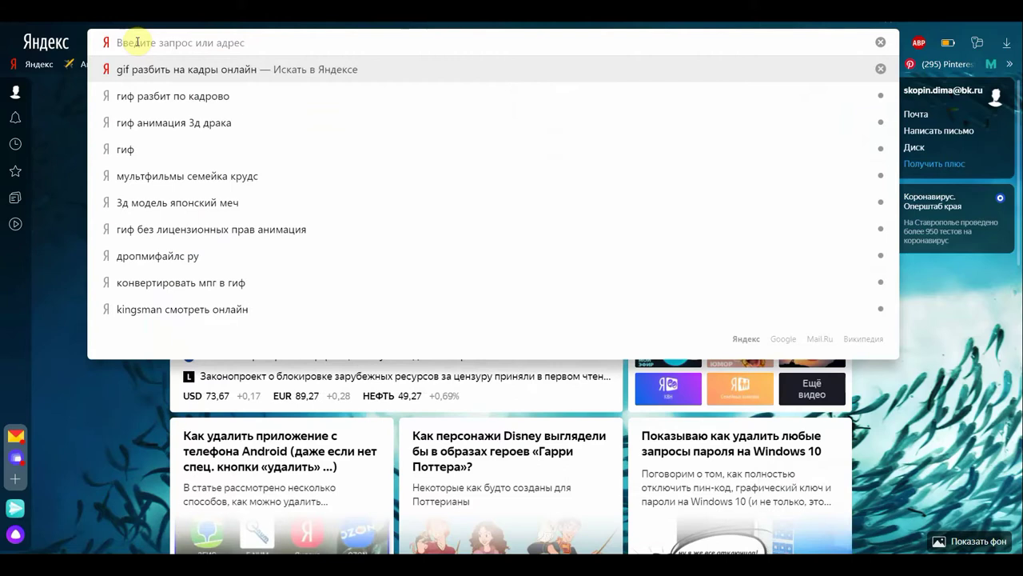
type("mov")
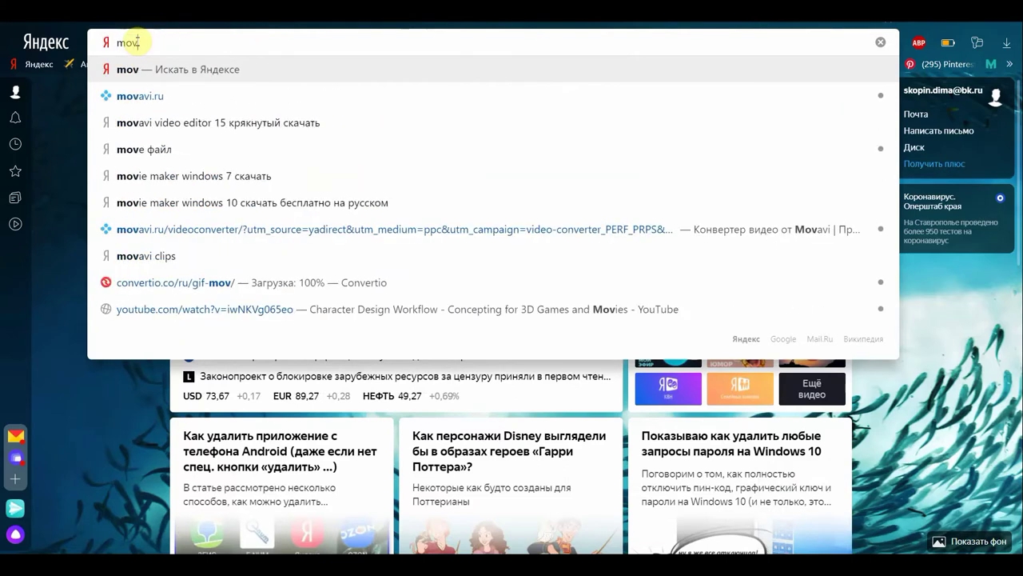
type("e")
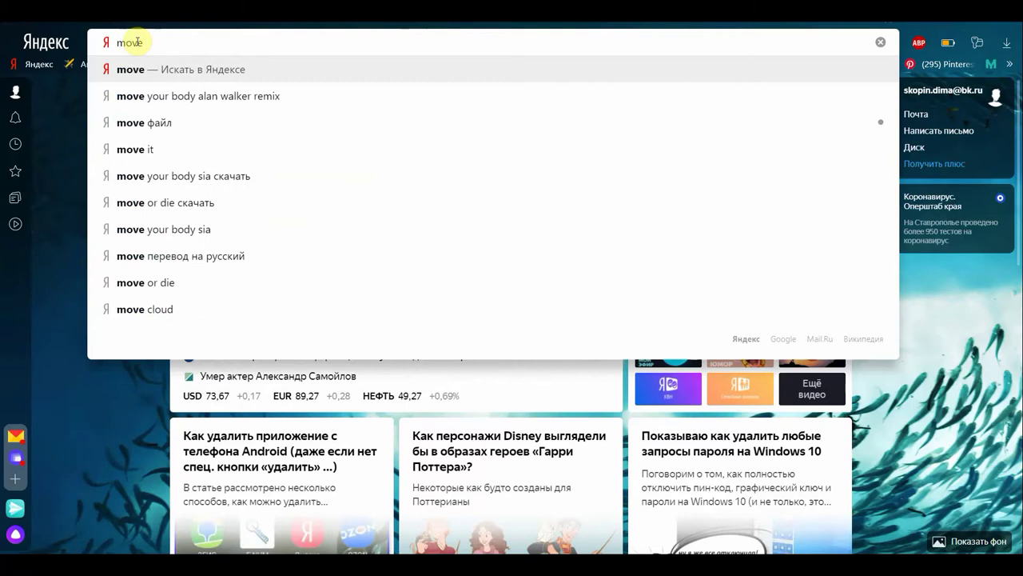
type(" in ")
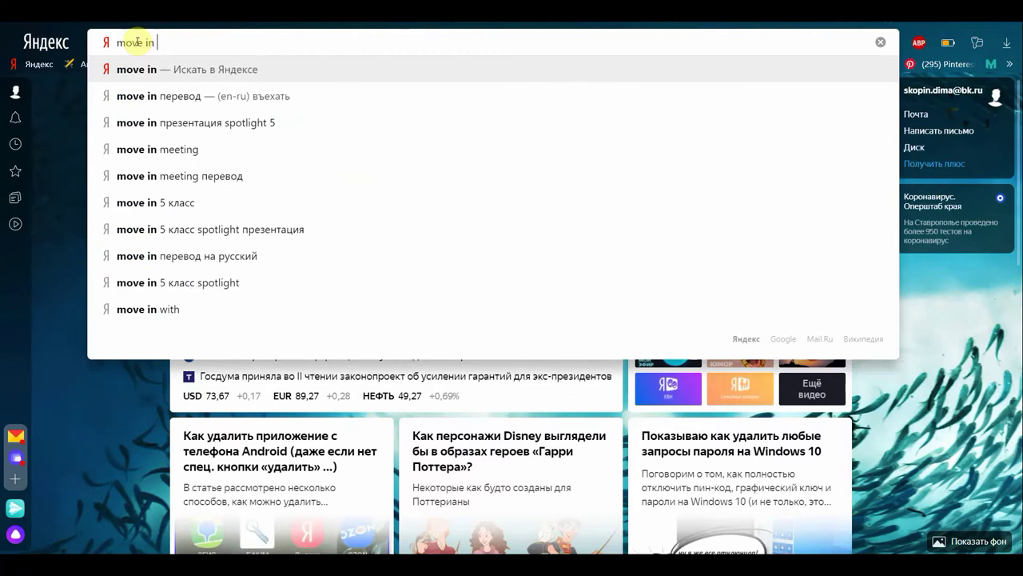
type("gif")
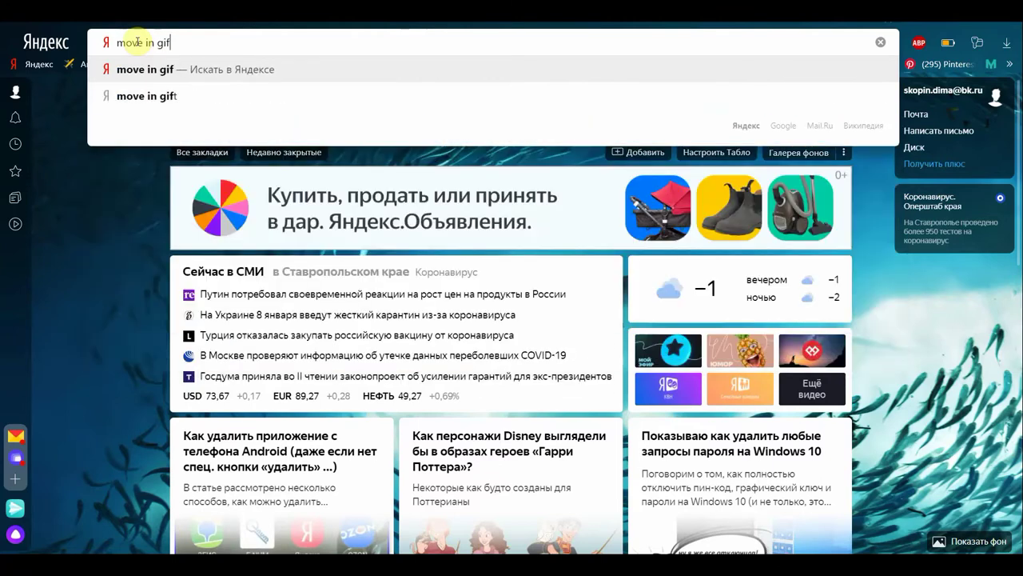
key("Return")
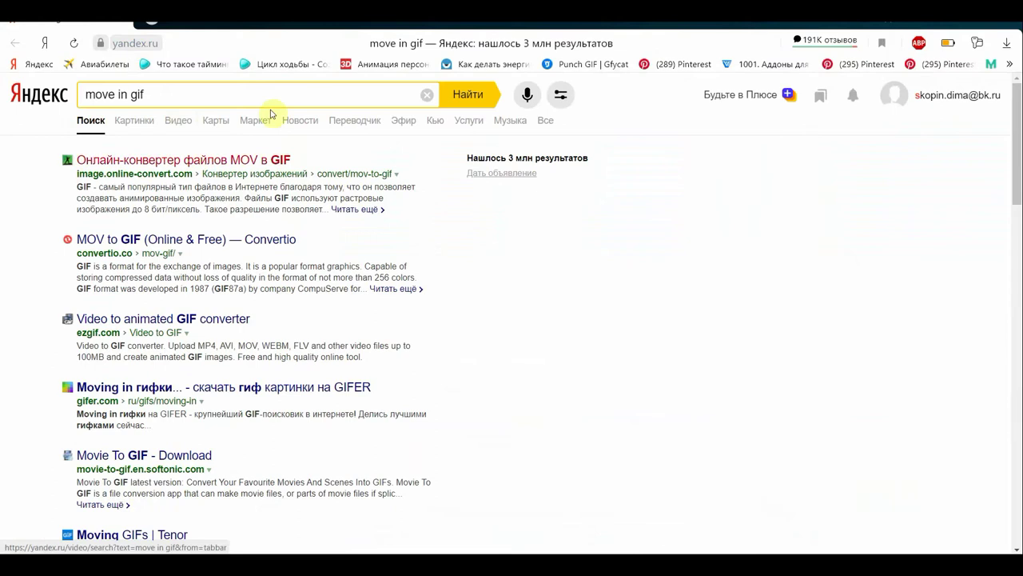